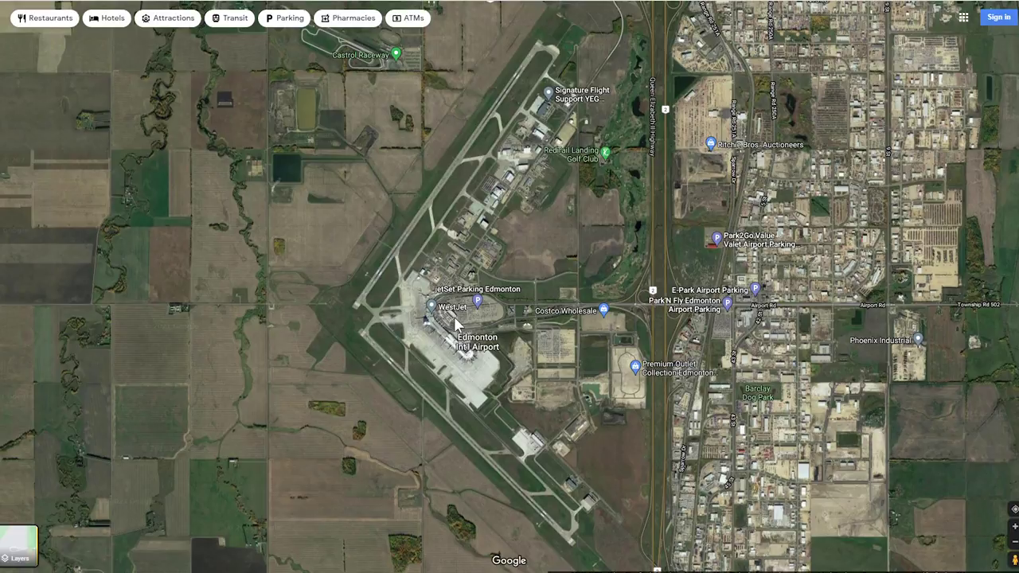
Step: Locate the aircraft stand markings on the apron beside Edmonton International Airport's southern concourse in the satellite view
scroll(442, 322, up, 3)
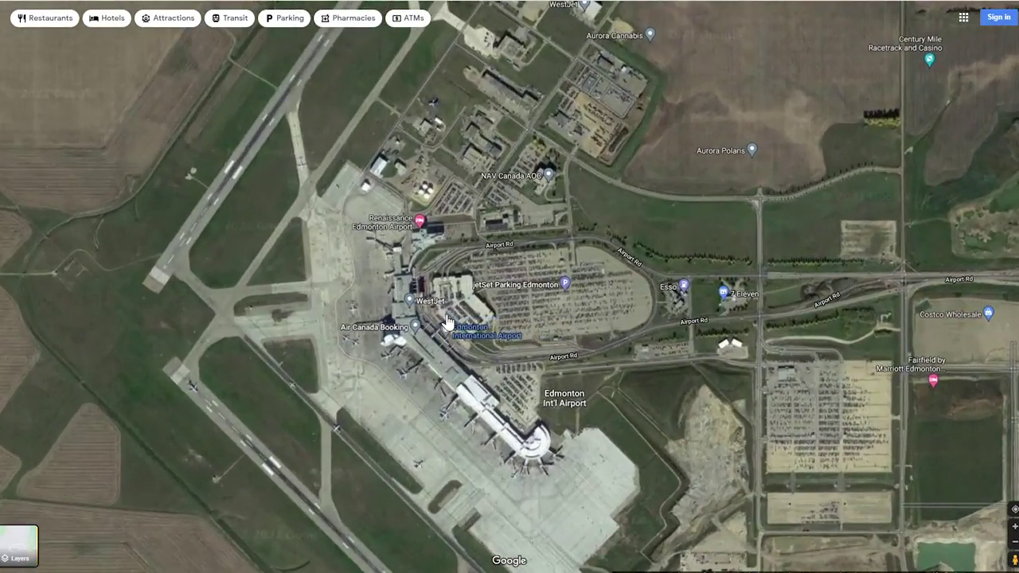
drag(332, 311, 335, 264)
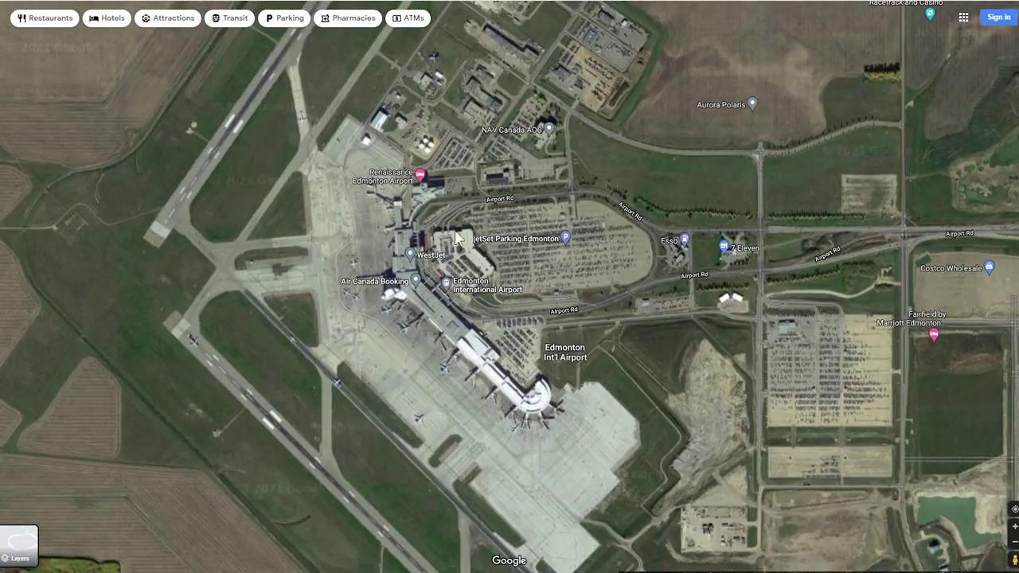
drag(389, 358, 345, 300)
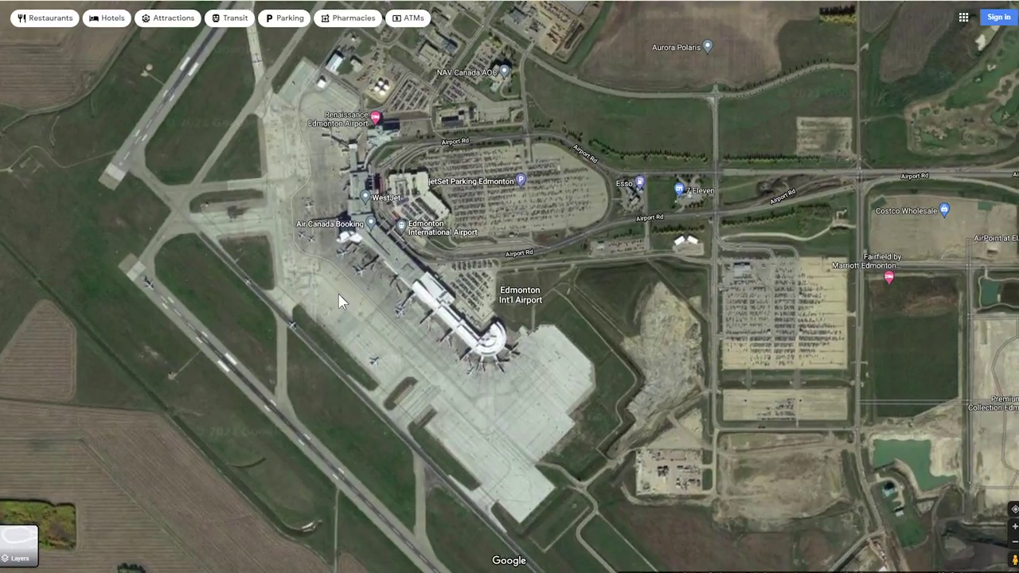
drag(405, 346, 385, 308)
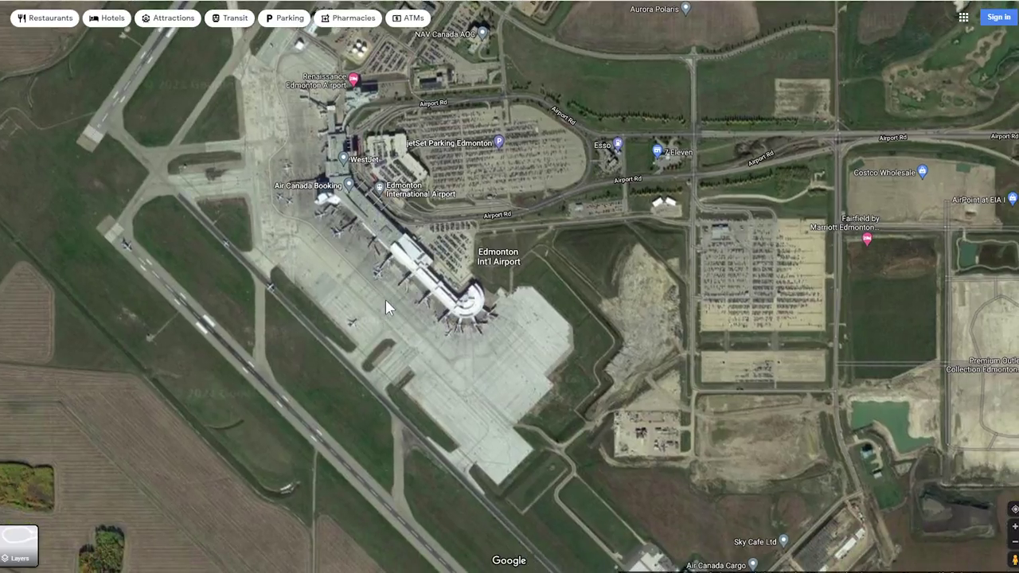
scroll(394, 289, up, 1)
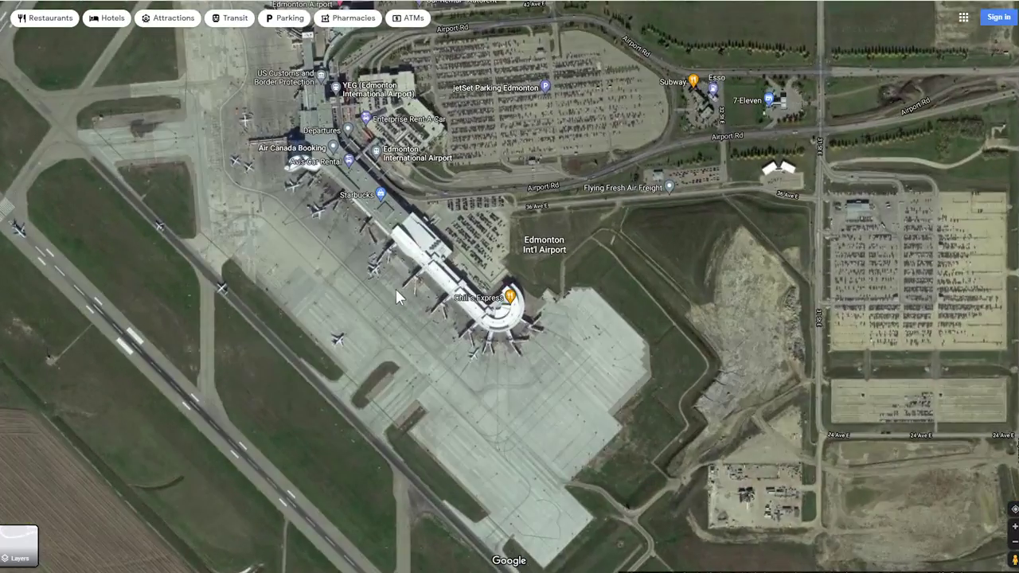
scroll(395, 289, up, 4)
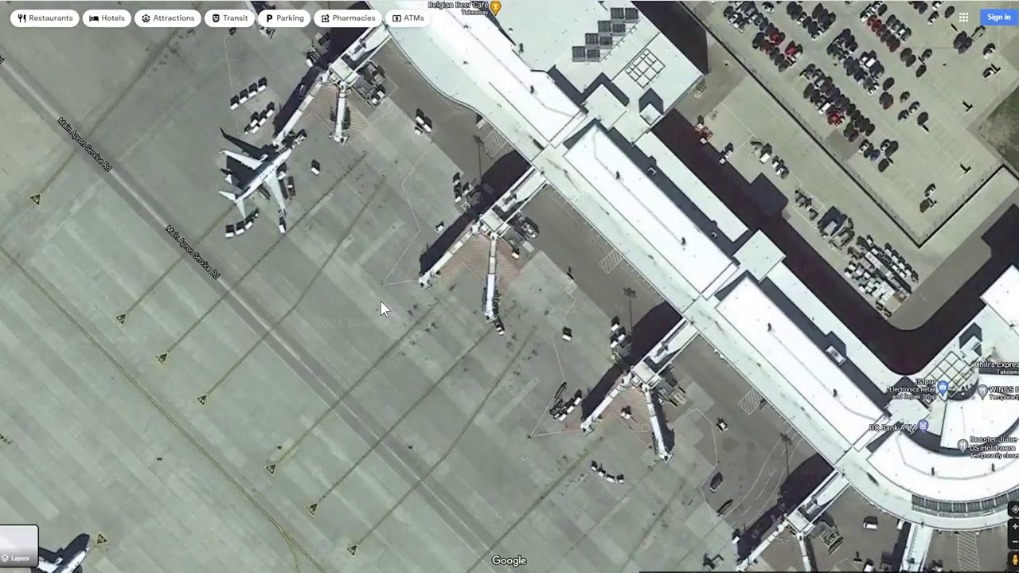
drag(318, 398, 314, 255)
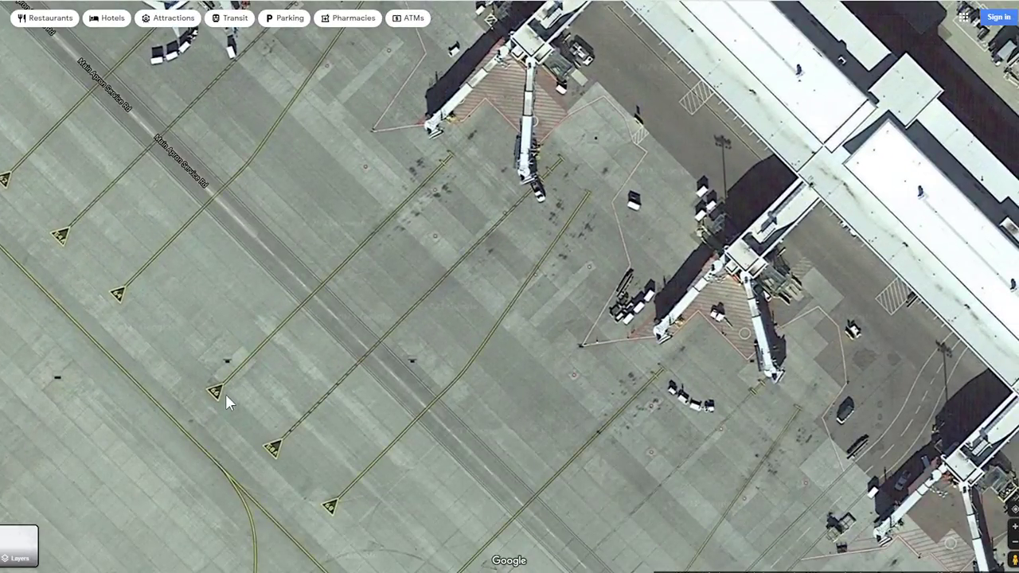
scroll(226, 396, up, 2)
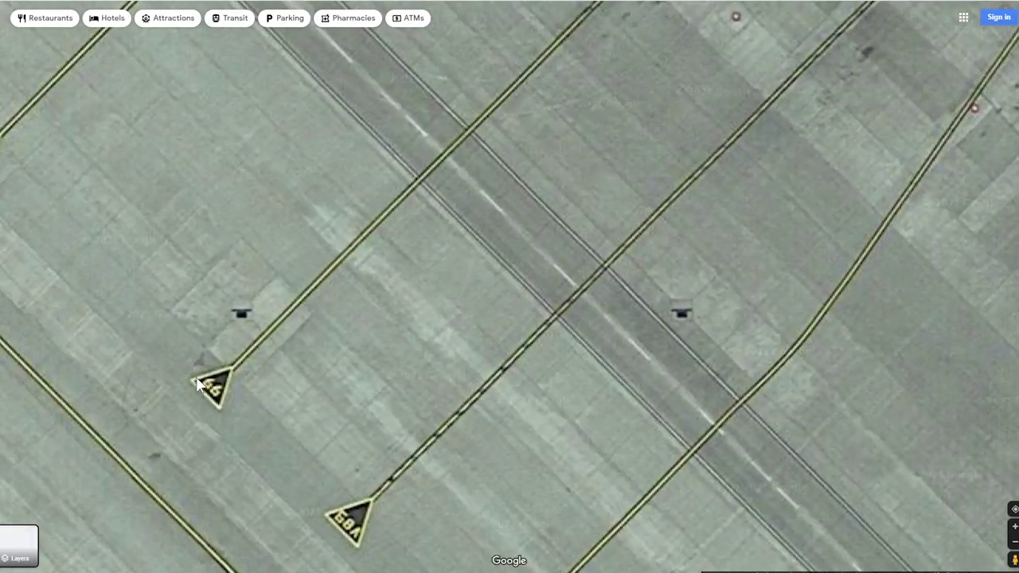
Step: Examine the yellow lead-in lines from the stand markings to the jet bridges, and the surrounding gate layout
drag(410, 234, 296, 326)
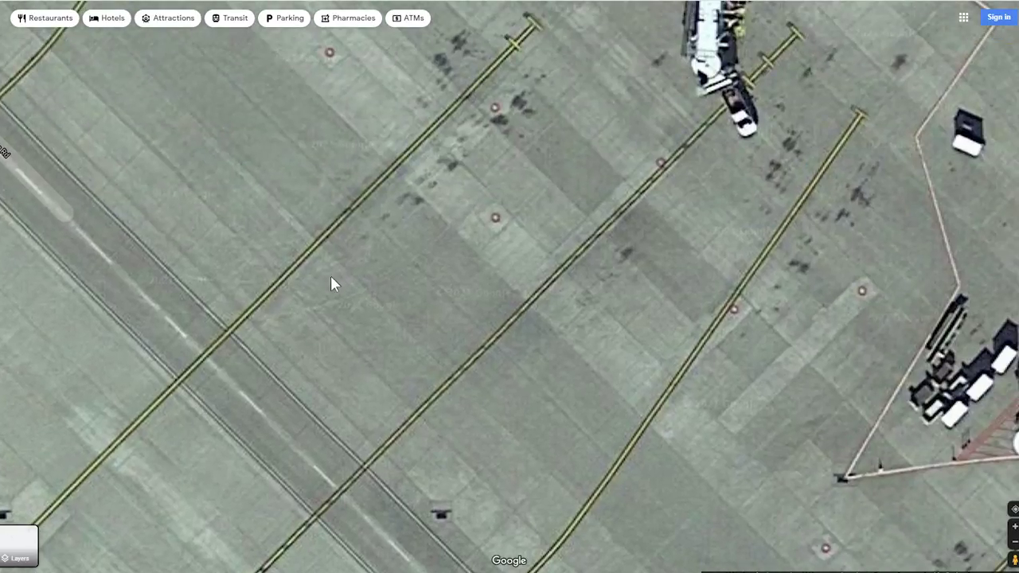
scroll(348, 311, up, 2)
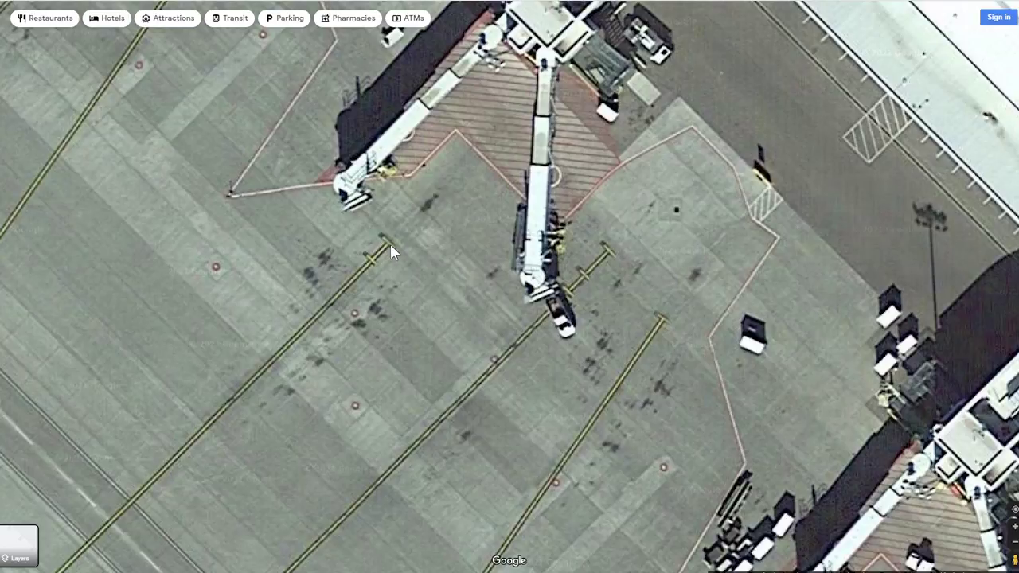
scroll(389, 234, down, 1)
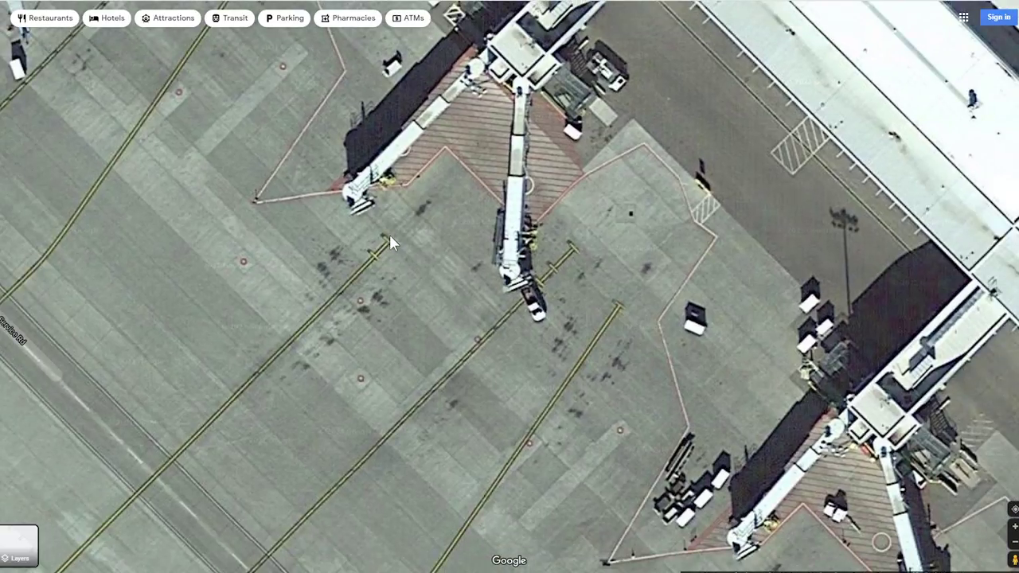
scroll(390, 234, down, 2)
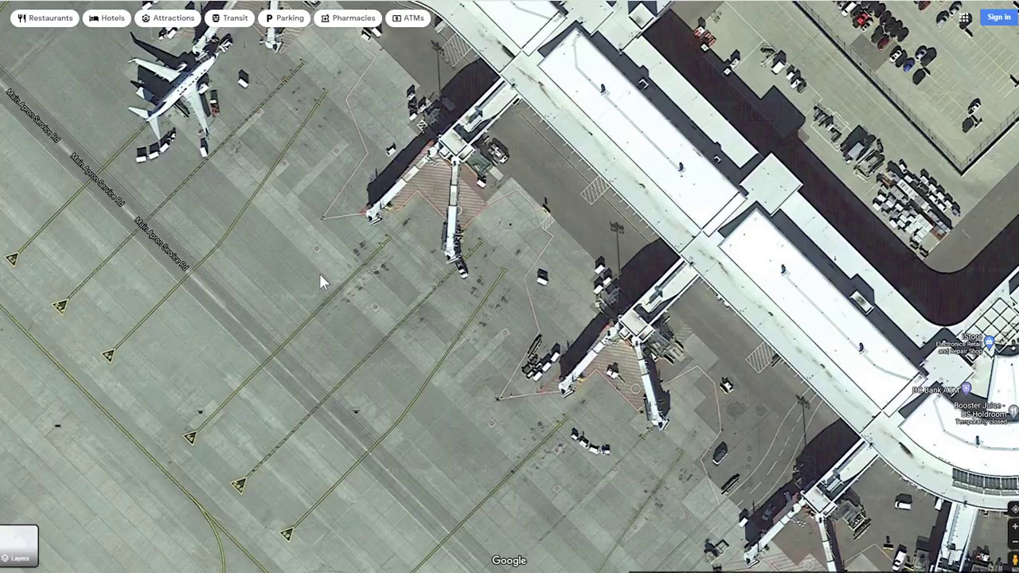
scroll(319, 265, down, 3)
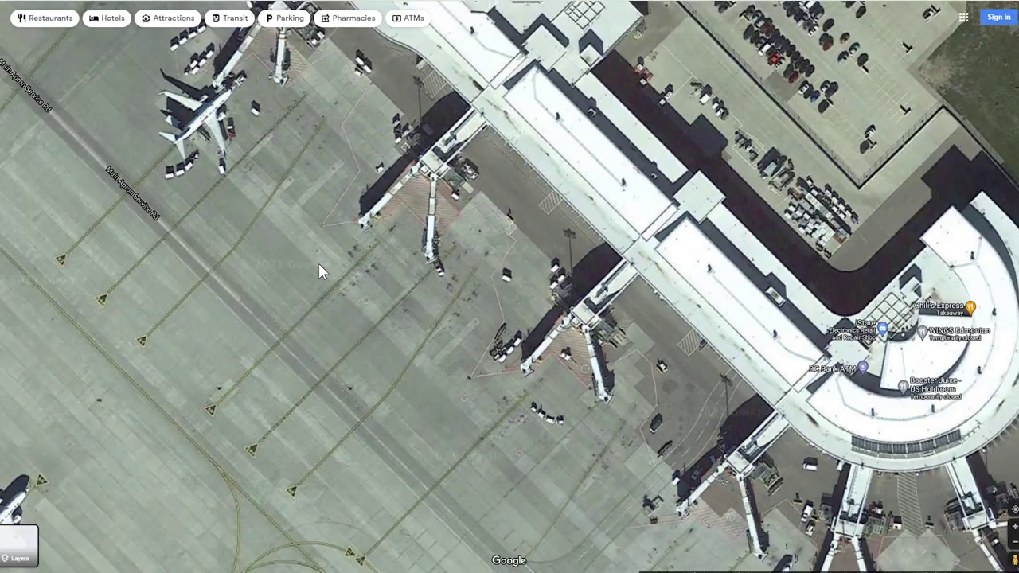
scroll(318, 271, down, 1)
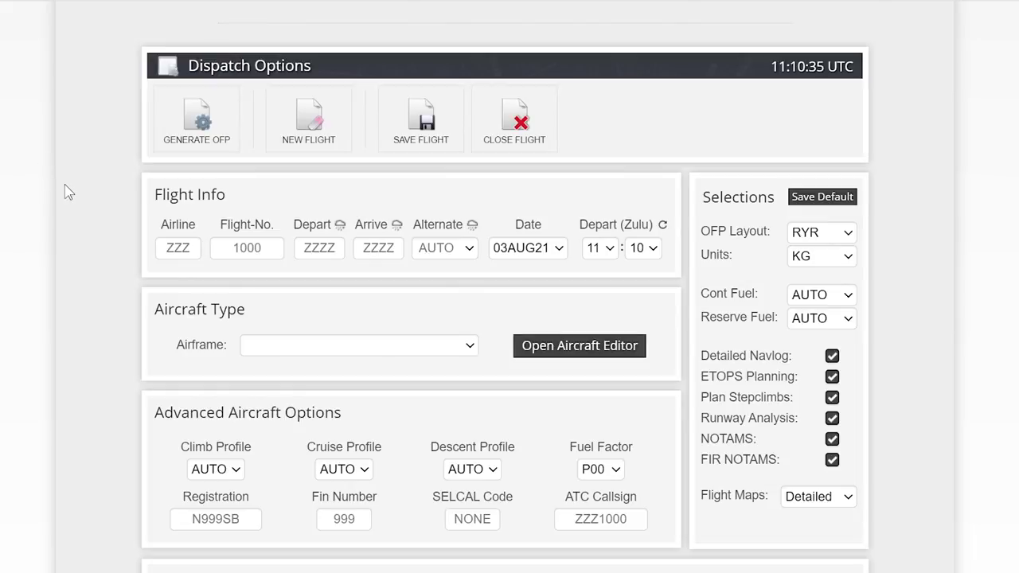
Step: In SimBrief's new flight form, set the airline to RYR and the flight number to 186
click(178, 248)
text(RYR)
click(254, 250)
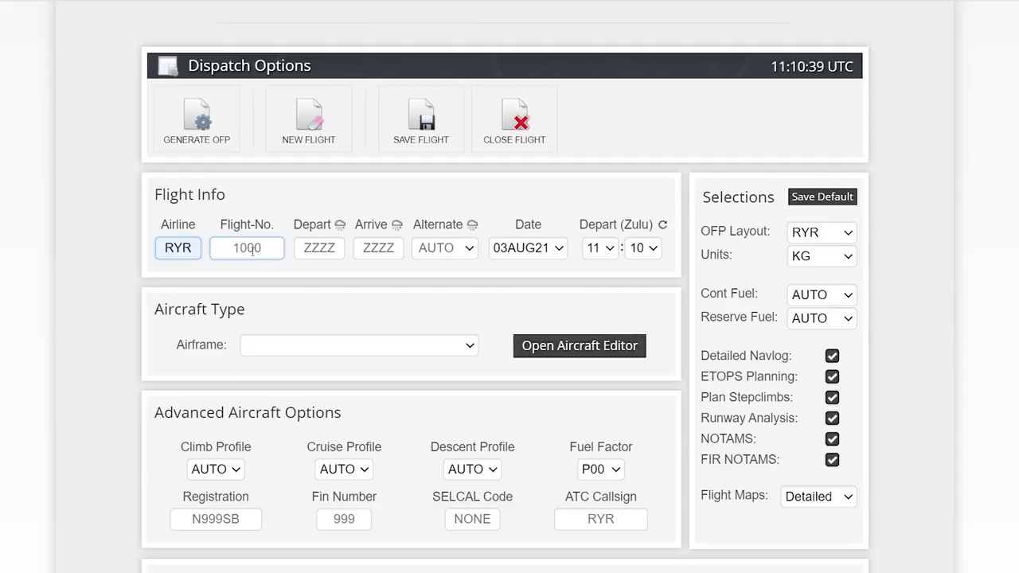
text(186)
Step: Set the departure airport to CYMM and the arrival airport to CYEG
click(319, 249)
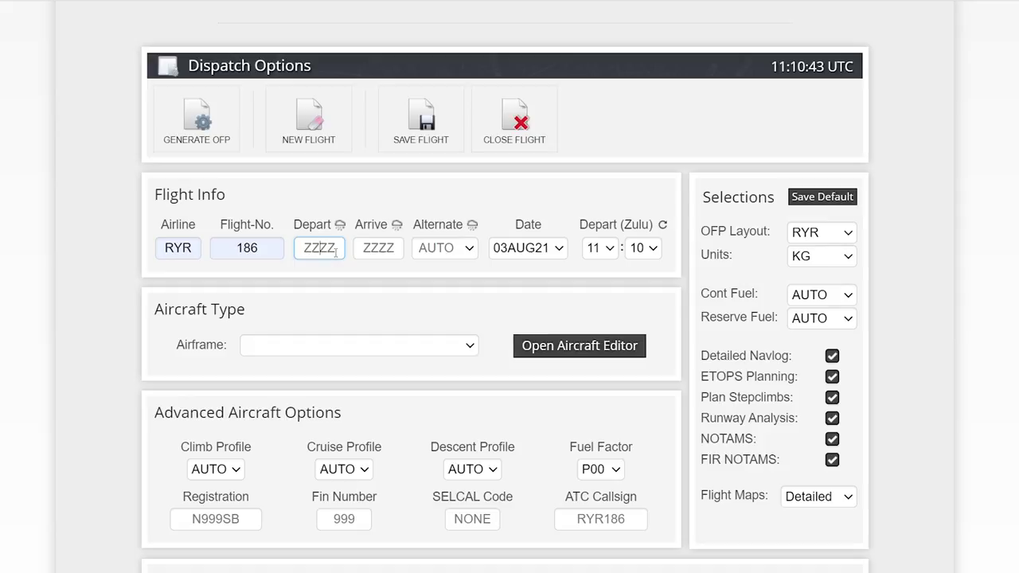
text(CYMM)
key(Tab)
text(CYEG)
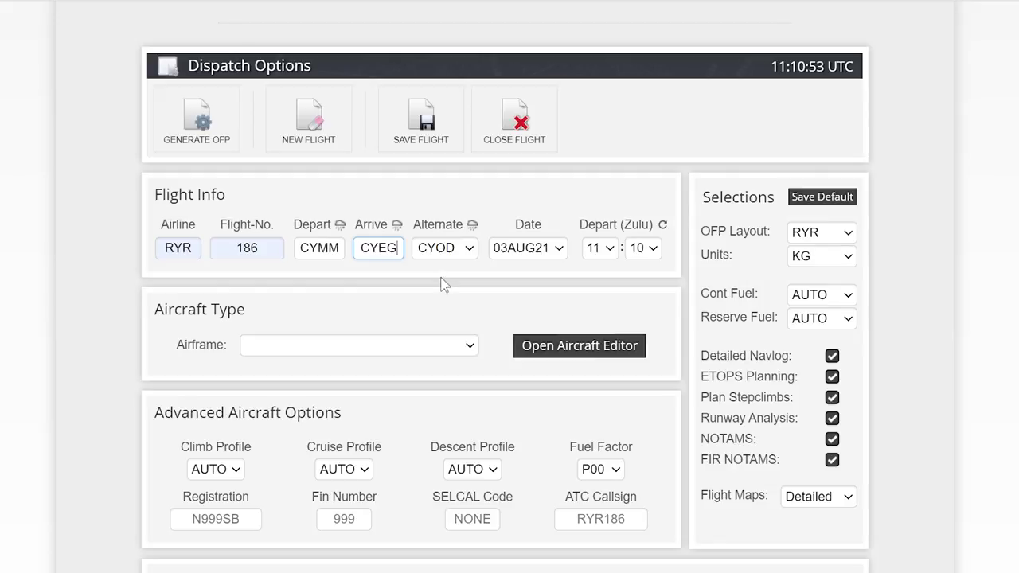
Step: Choose the EI-ENI B737-800 Ryanair airframe for the flight
click(470, 348)
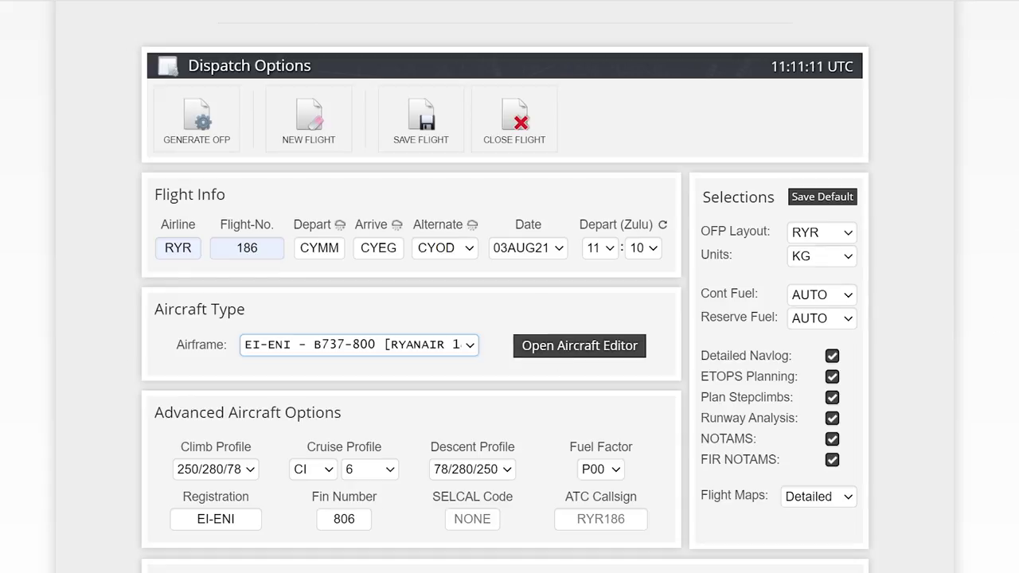
scroll(505, 297, down, 3)
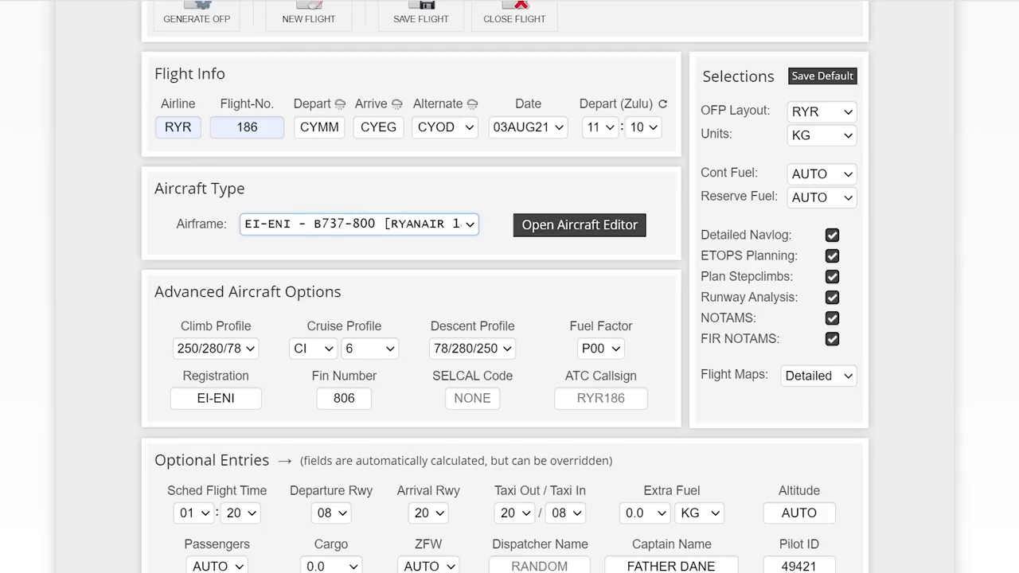
scroll(505, 298, down, 1)
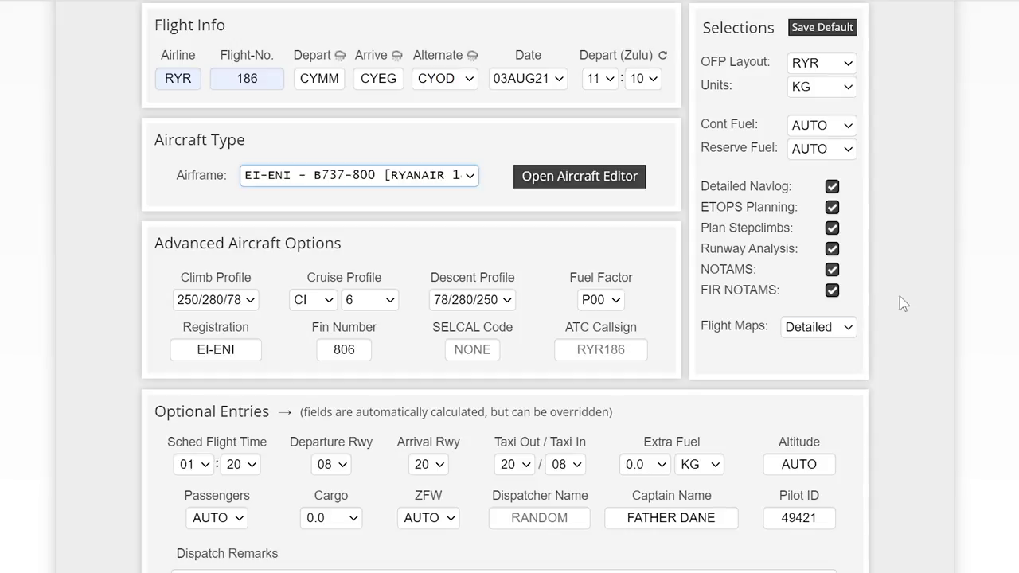
Step: Set the passenger load to FULL and the cargo to 1.0 in the optional entries
scroll(205, 249, down, 3)
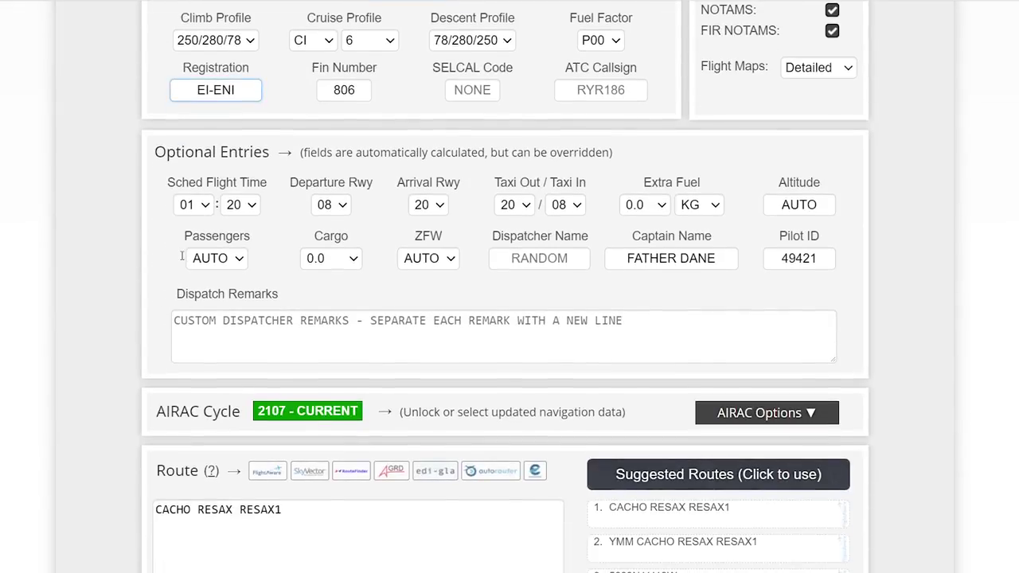
scroll(175, 249, up, 1)
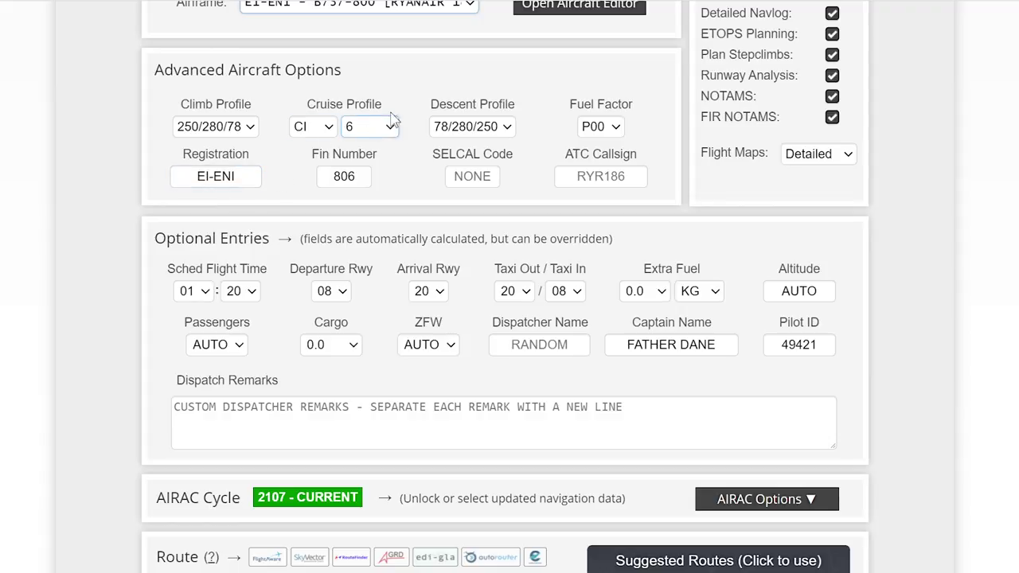
click(249, 178)
scroll(123, 157, down, 1)
click(245, 258)
click(226, 296)
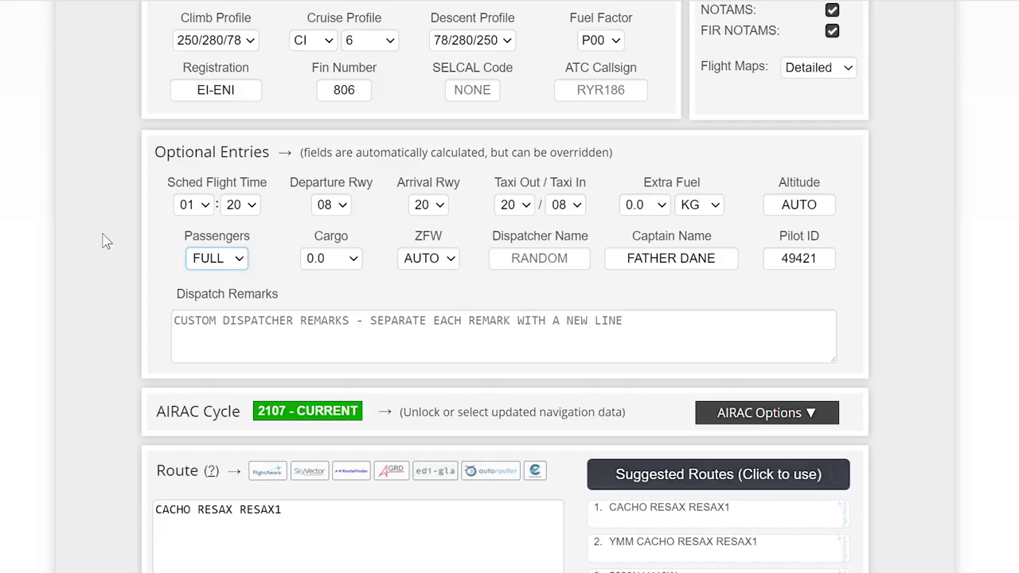
click(355, 260)
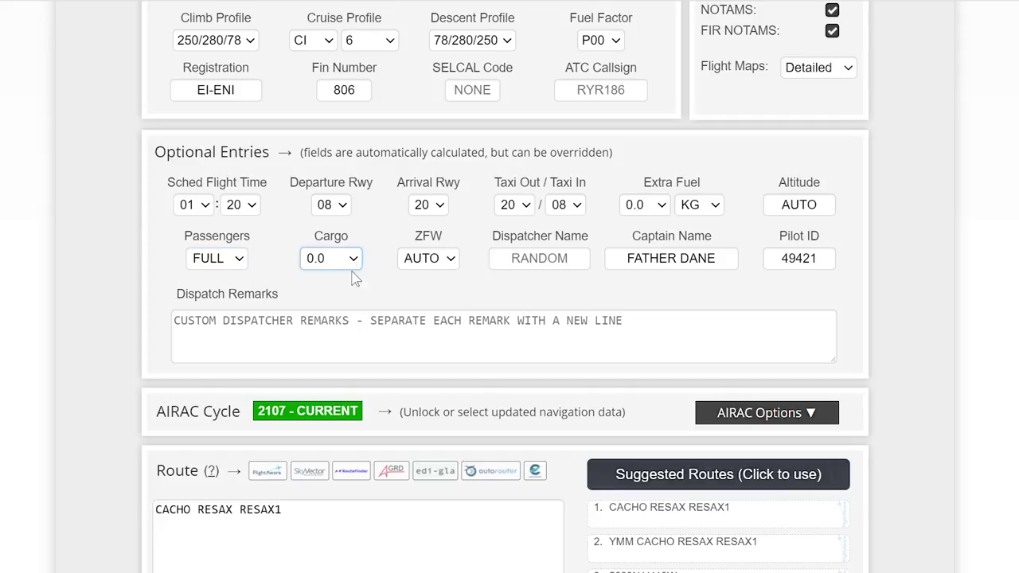
key(1)
click(146, 285)
Step: Review the route CACHO RESAX RESAX1, the runway and taxi entries, and the route map with the alternate airport
scroll(148, 287, down, 1)
scroll(148, 287, down, 1)
click(199, 344)
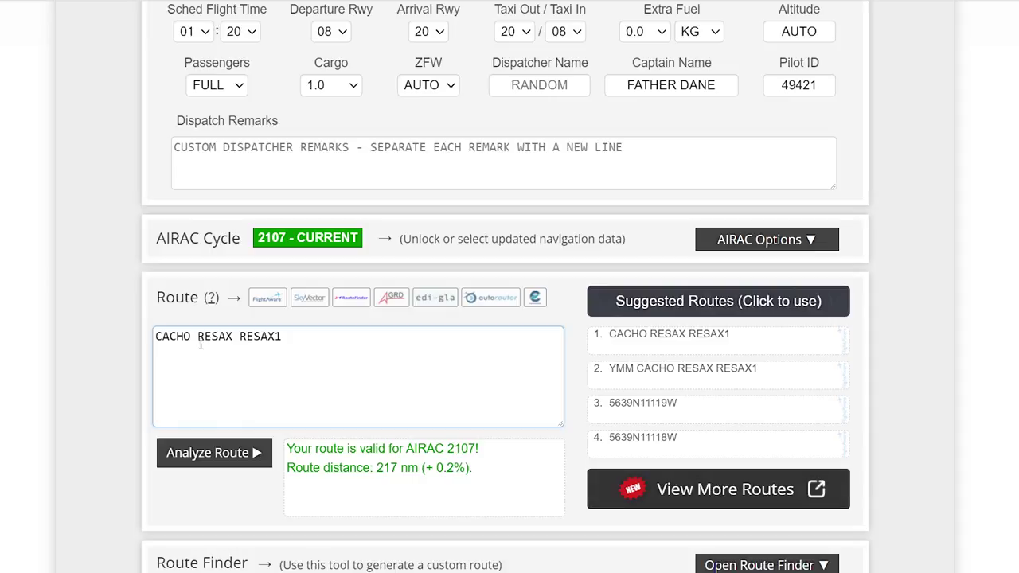
drag(276, 341, 153, 339)
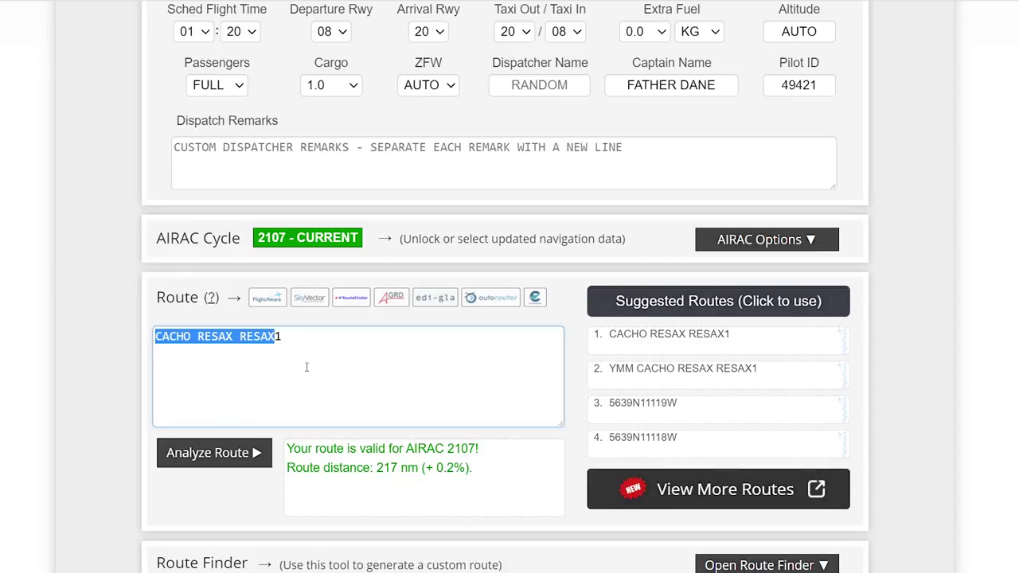
click(306, 356)
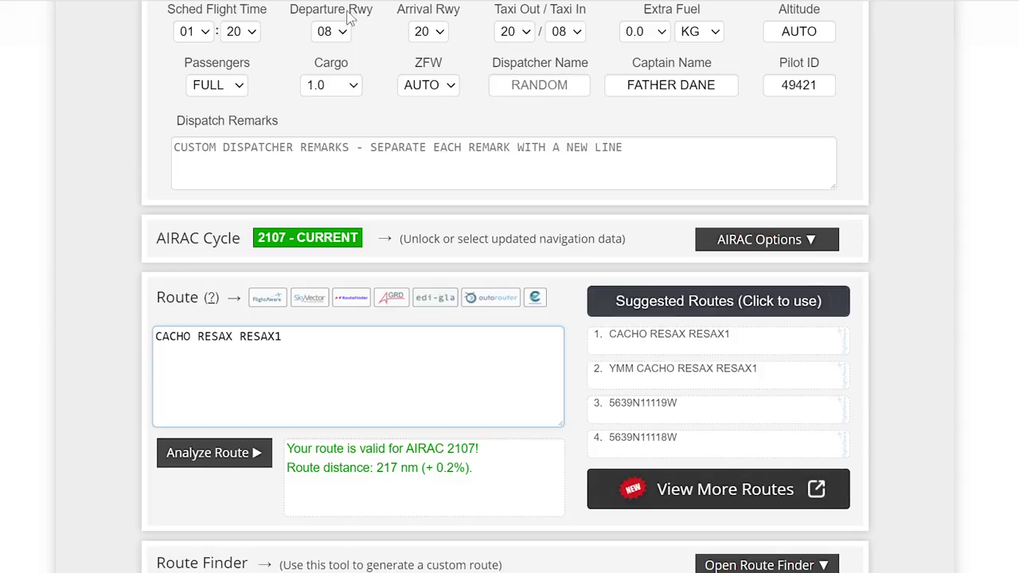
scroll(230, 120, up, 2)
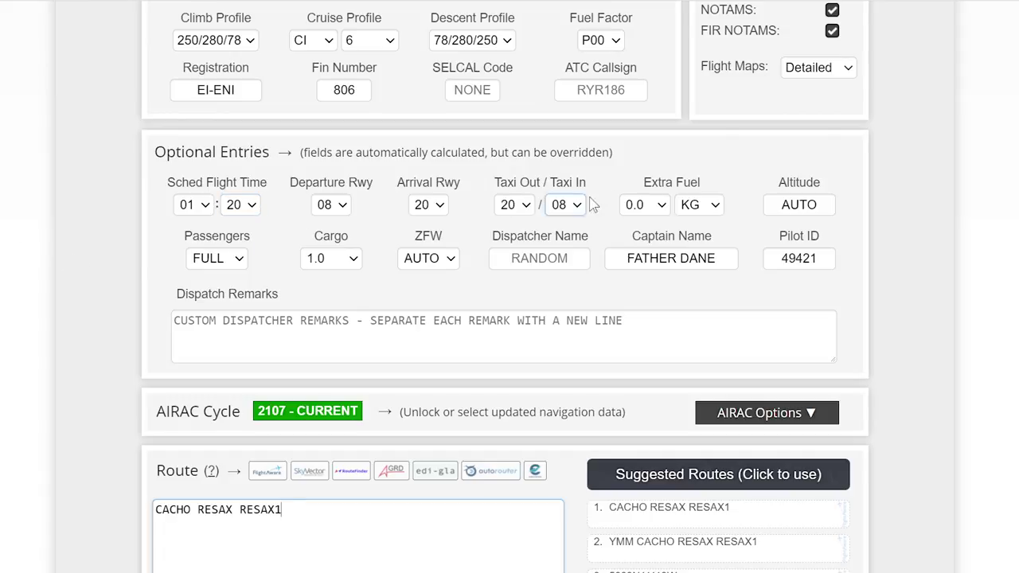
scroll(123, 256, down, 4)
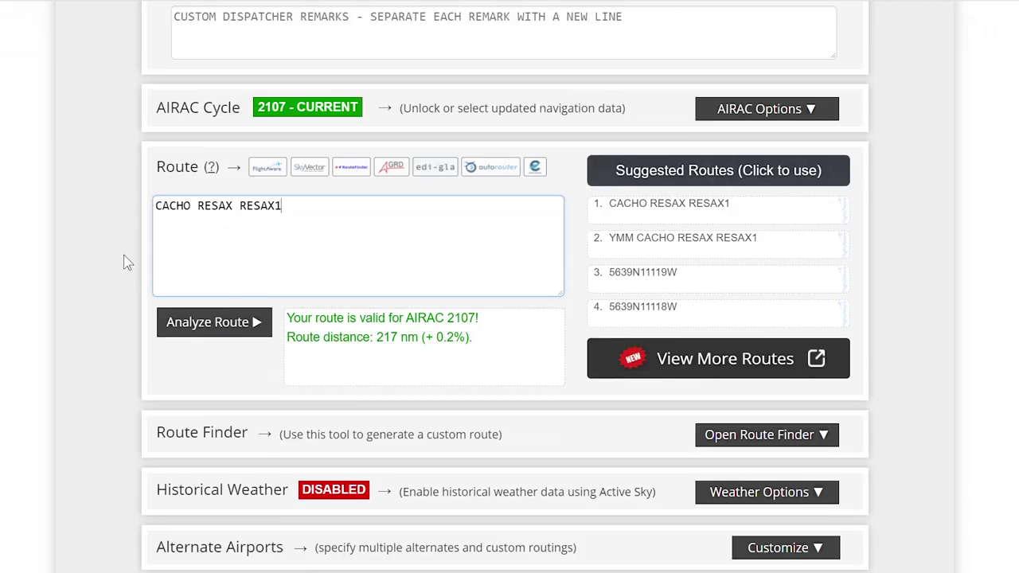
scroll(123, 255, down, 1)
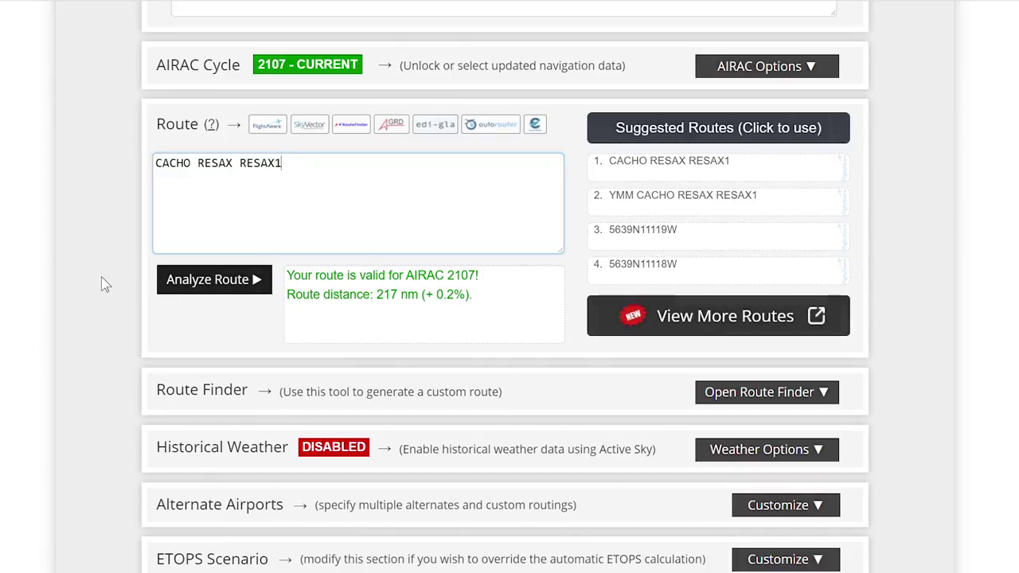
scroll(111, 276, down, 8)
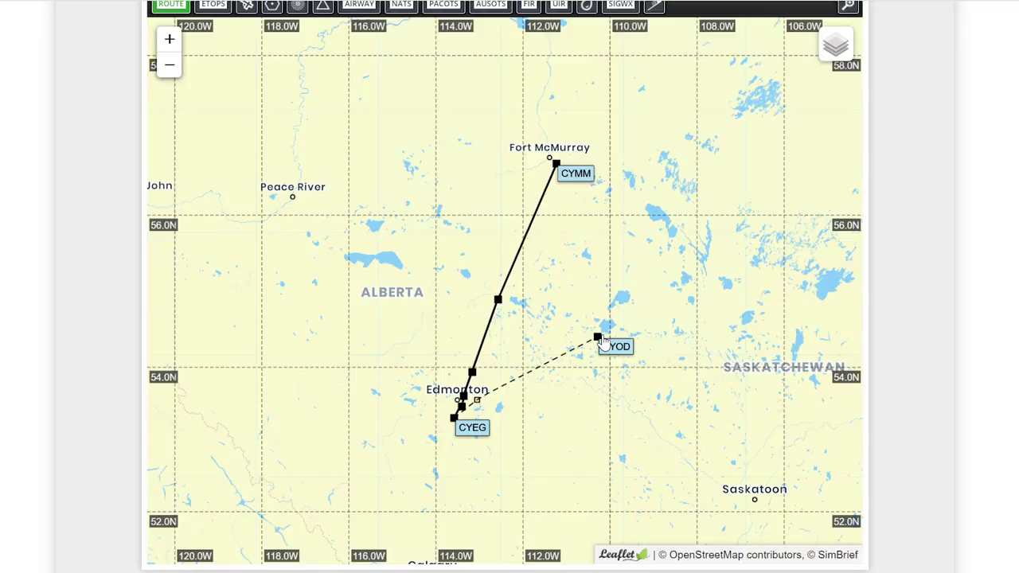
Step: Save the completed flight to the flight list
scroll(35, 239, up, 10)
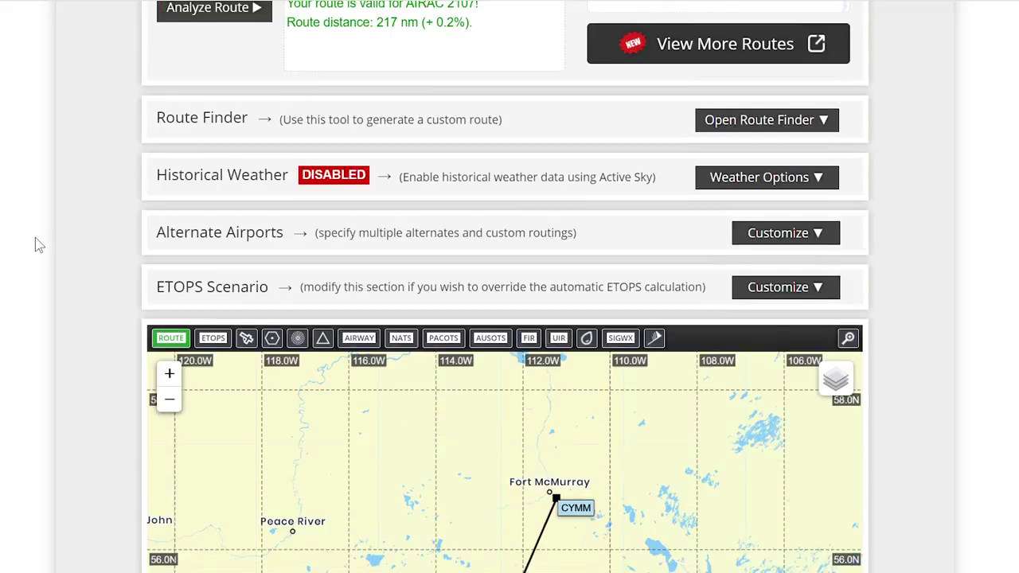
scroll(35, 246, up, 4)
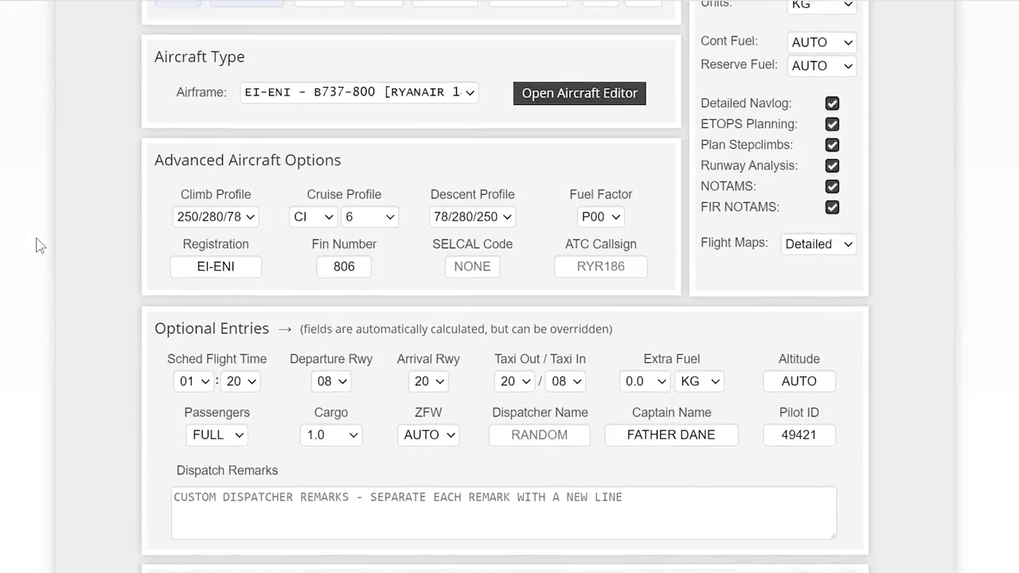
scroll(35, 246, up, 4)
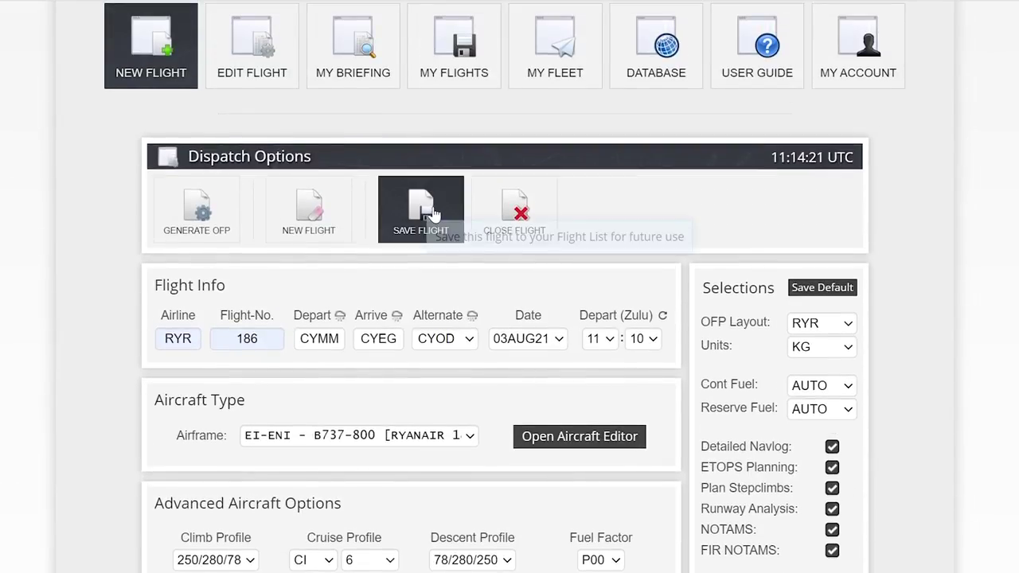
click(431, 214)
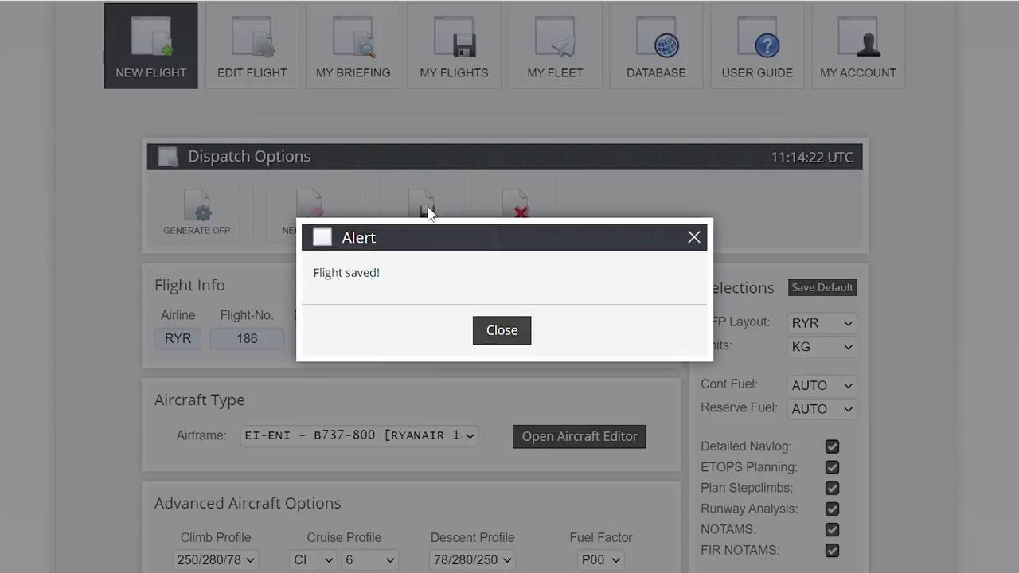
Step: Dismiss the saved-flight alert and generate the operational flight plan for the flight, confirming that previously generated plans are overwritten
click(510, 334)
click(200, 209)
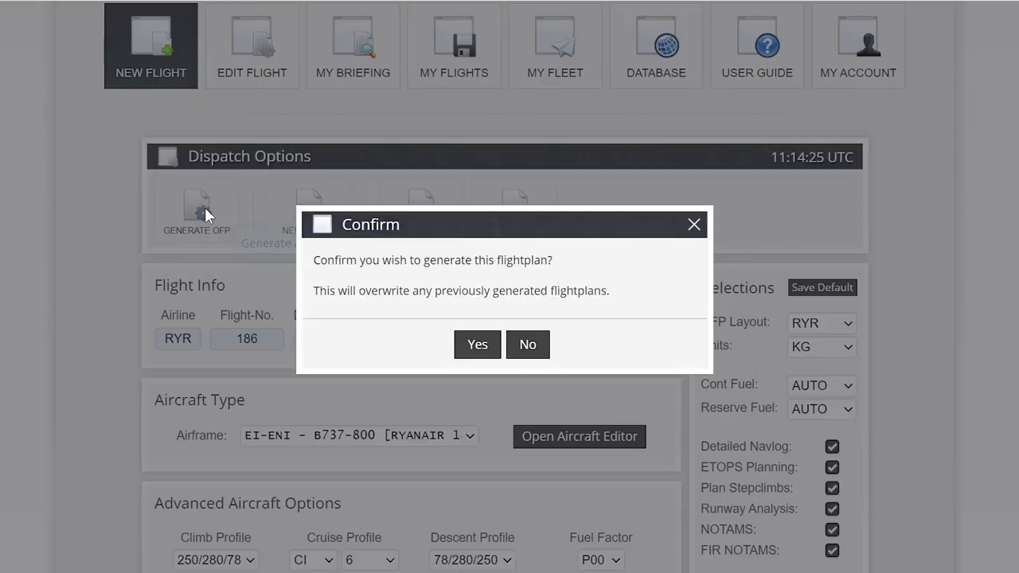
click(477, 344)
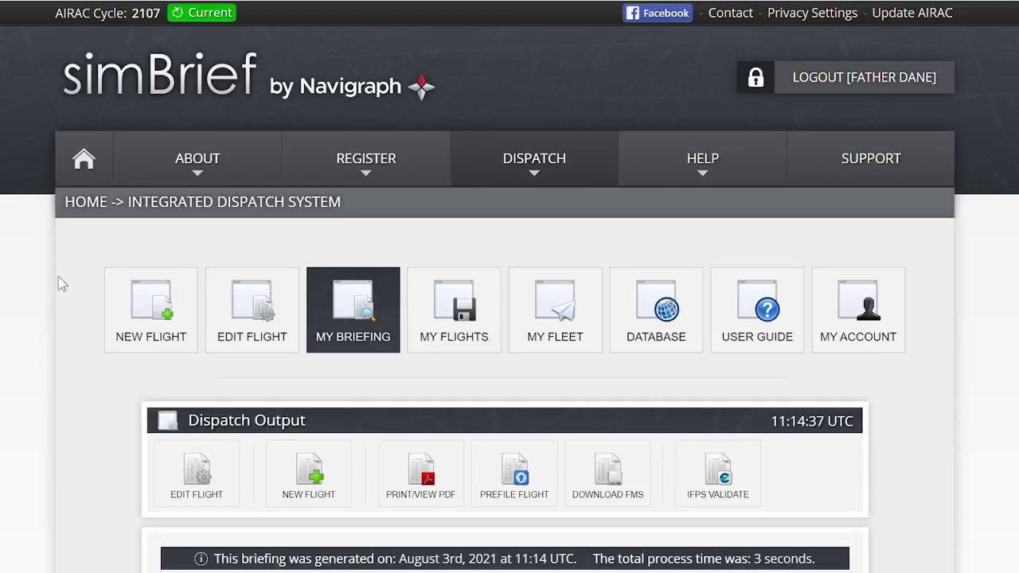
Step: Review the OFP summary of the generated briefing, including fuel, weights and routing, and the route map with the alternate
scroll(79, 289, down, 1)
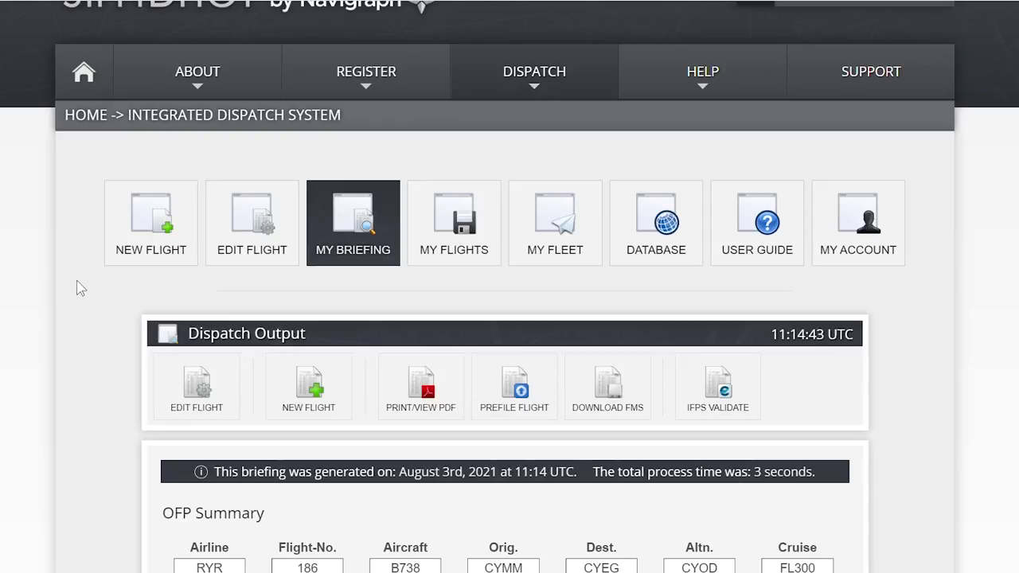
scroll(75, 280, down, 1)
scroll(74, 288, down, 1)
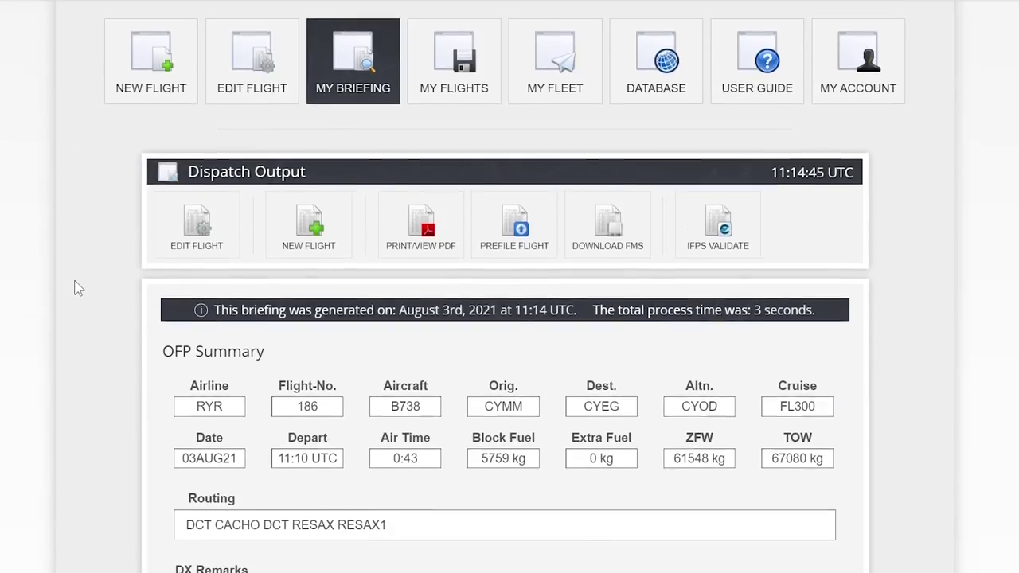
scroll(75, 288, down, 1)
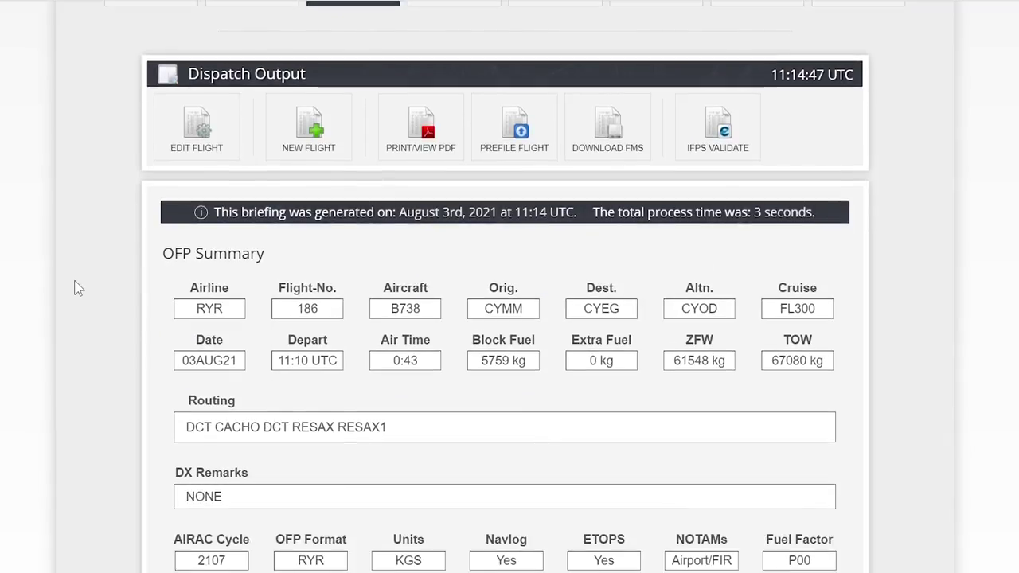
scroll(75, 286, down, 2)
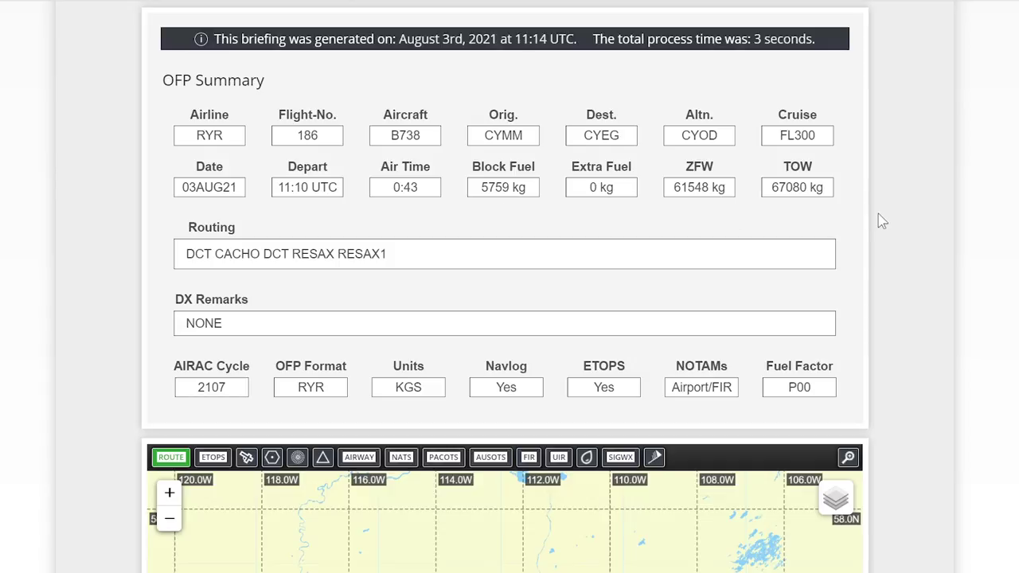
scroll(880, 223, down, 2)
scroll(880, 223, down, 2)
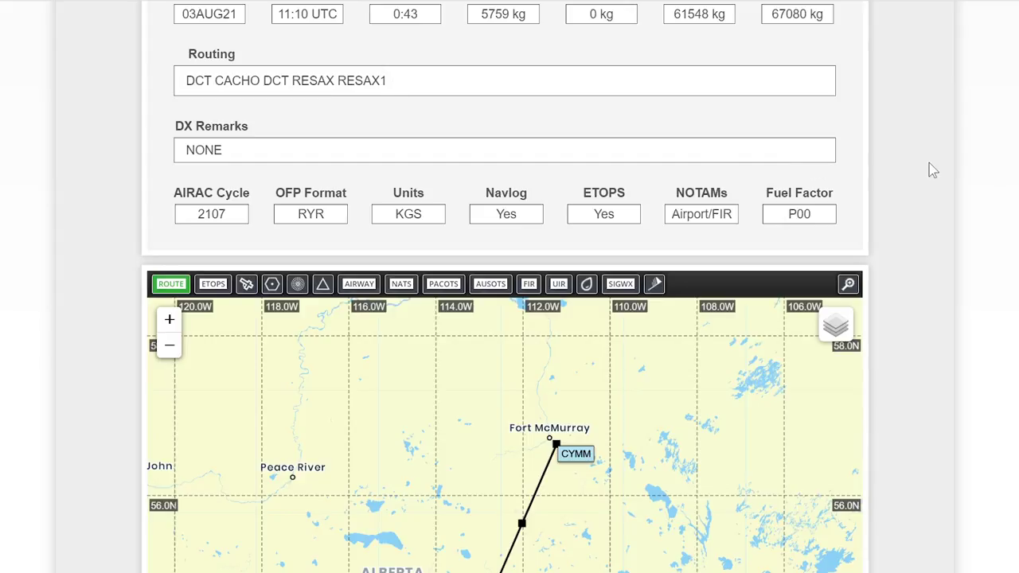
scroll(929, 165, down, 4)
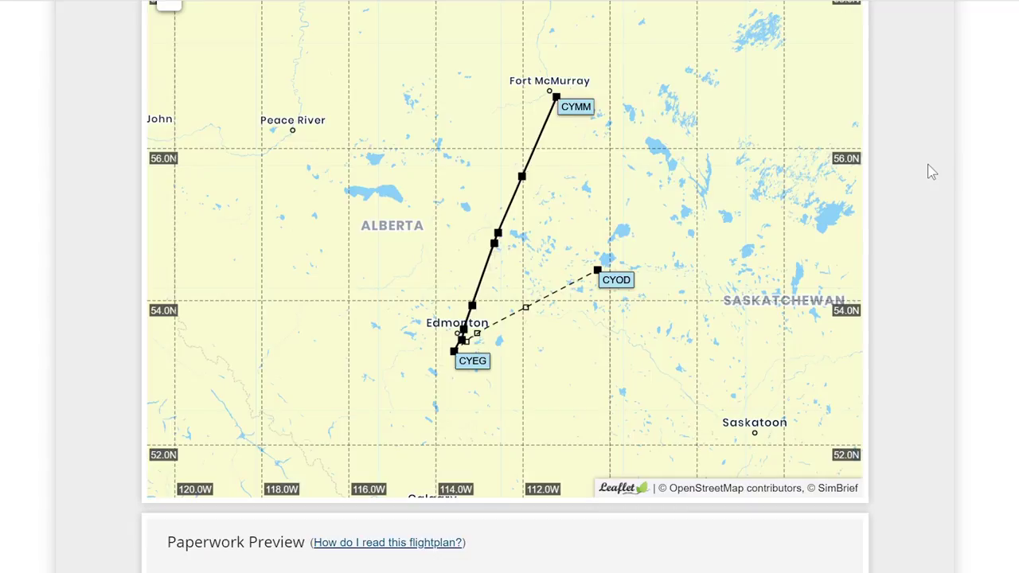
Step: Examine the ATC flight plan in the paperwork preview, highlighting the filed flight level and the route string
scroll(928, 163, down, 8)
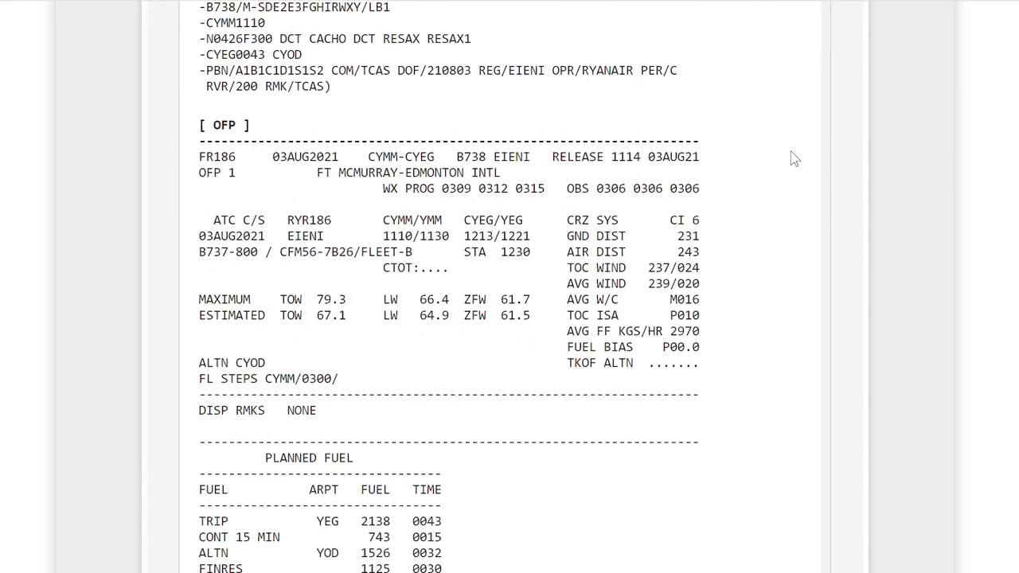
scroll(326, 60, up, 1)
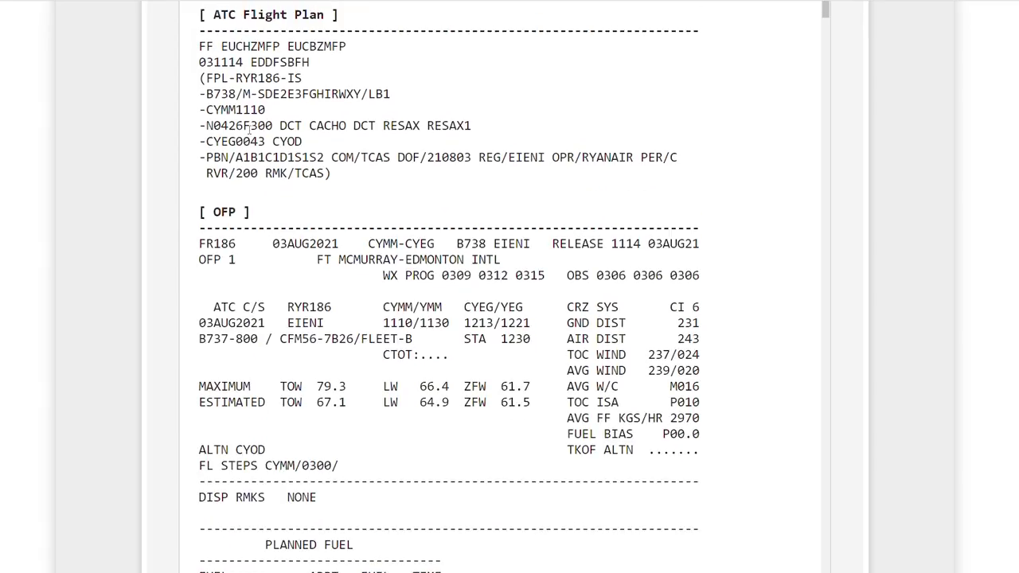
drag(243, 126, 277, 128)
click(312, 132)
drag(475, 131, 280, 132)
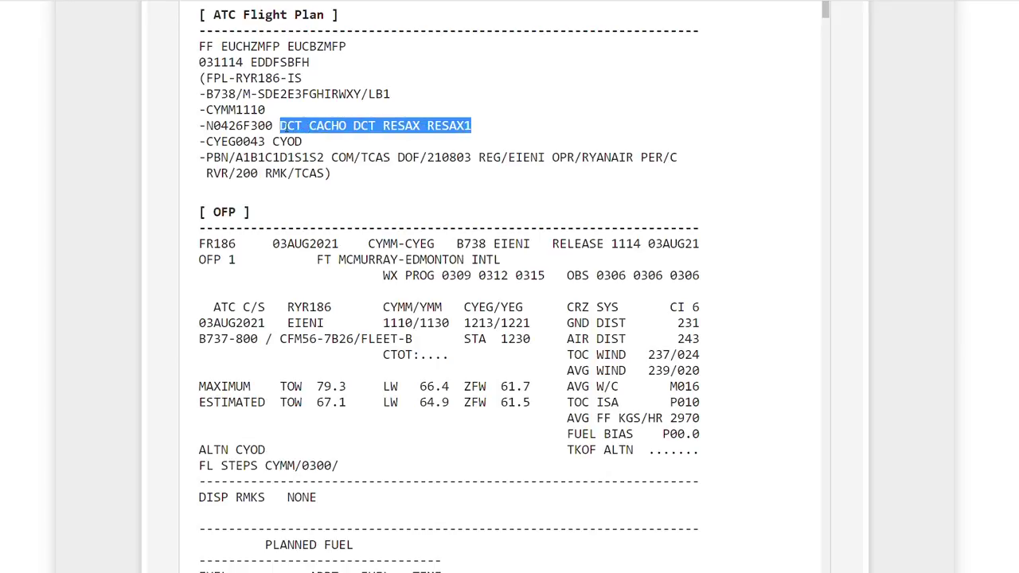
click(330, 147)
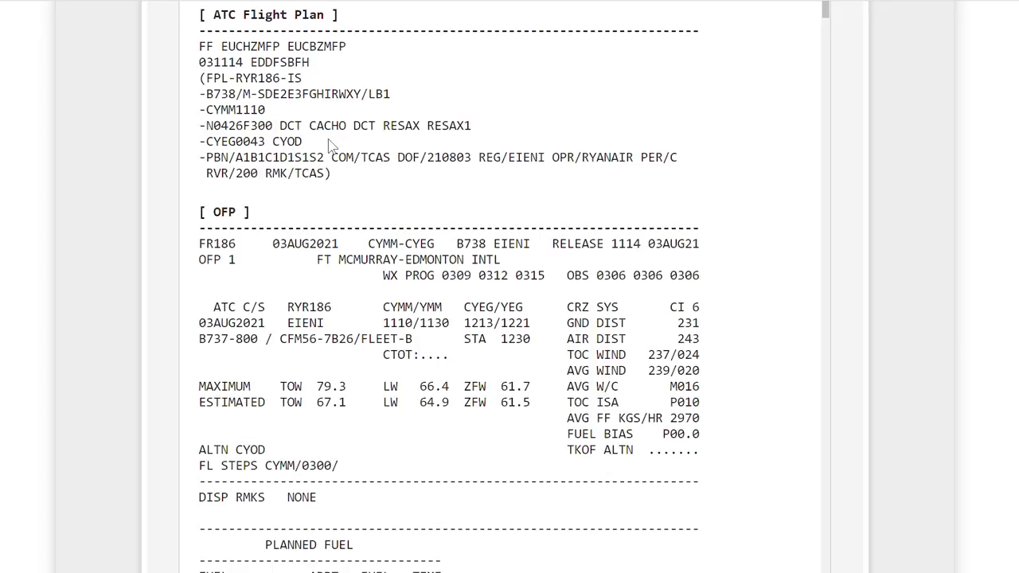
Step: Check the OFP header data, highlighting the average wind and the cost index
scroll(529, 141, down, 2)
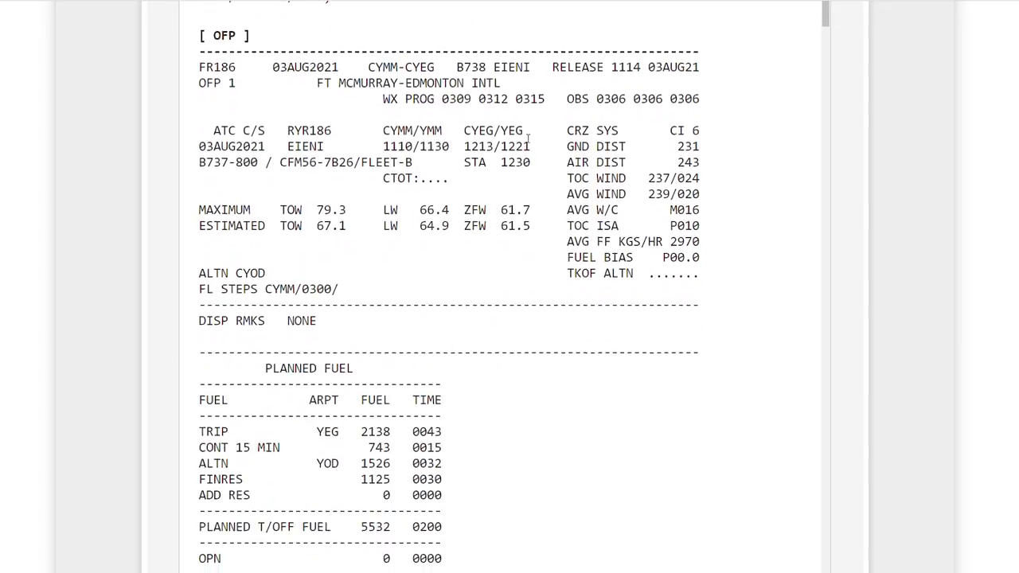
scroll(529, 142, down, 1)
drag(567, 111, 710, 116)
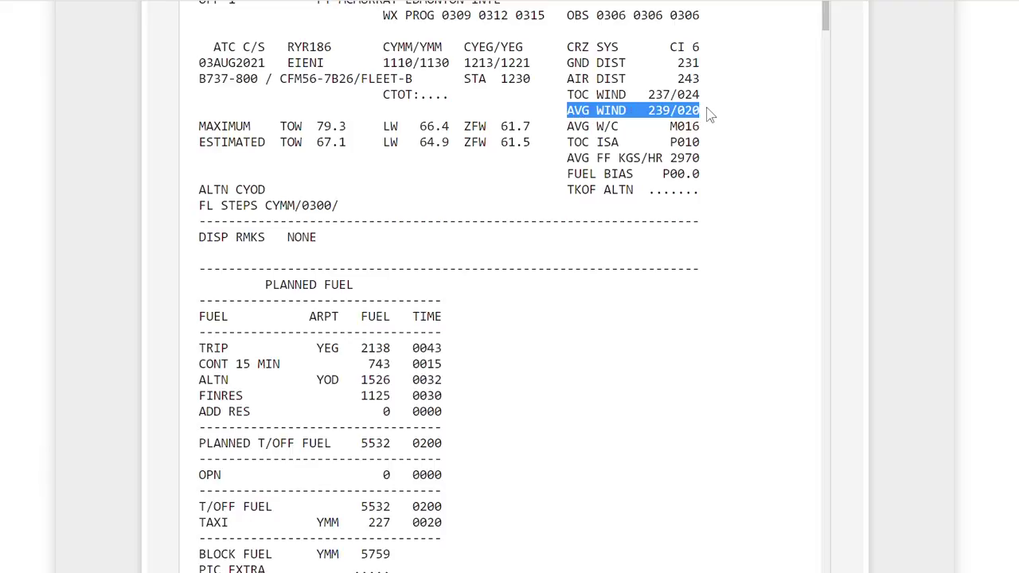
click(707, 47)
drag(707, 47, 671, 50)
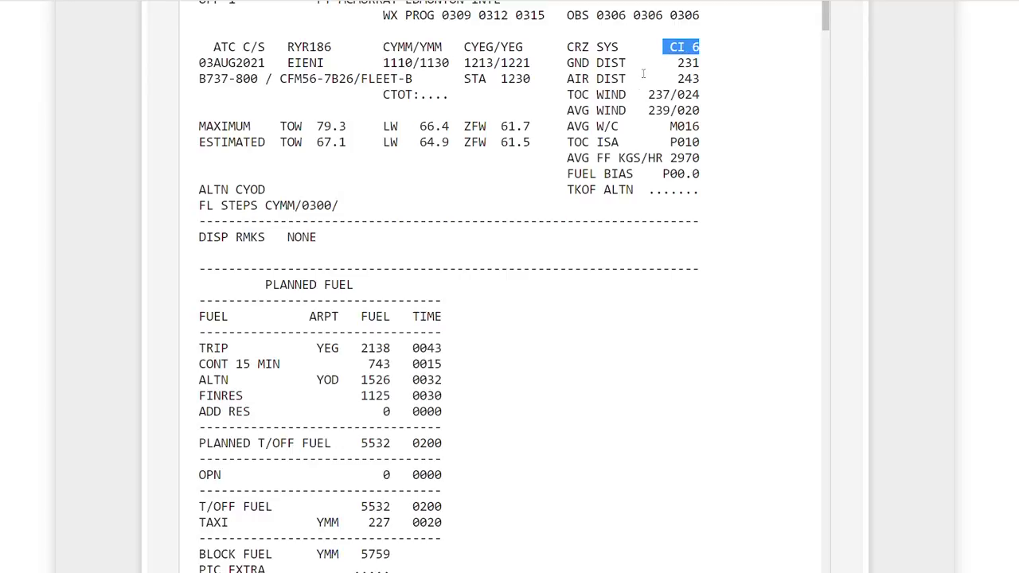
Step: Examine the planned fuel table and the FMC info, highlighting the trip and taxi fuel
scroll(514, 223, down, 3)
scroll(509, 227, down, 1)
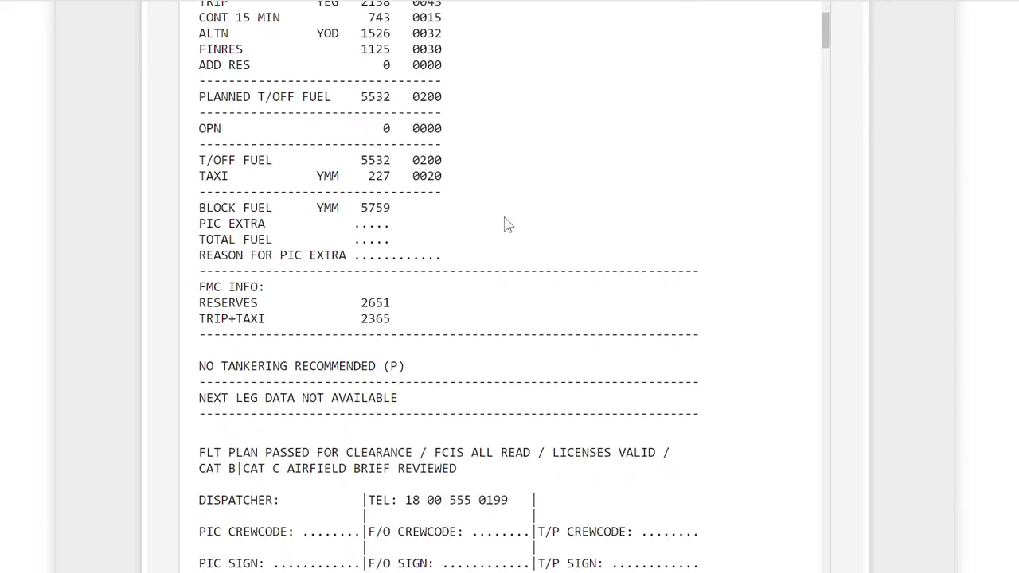
drag(398, 214, 364, 235)
scroll(460, 265, down, 1)
scroll(457, 265, down, 1)
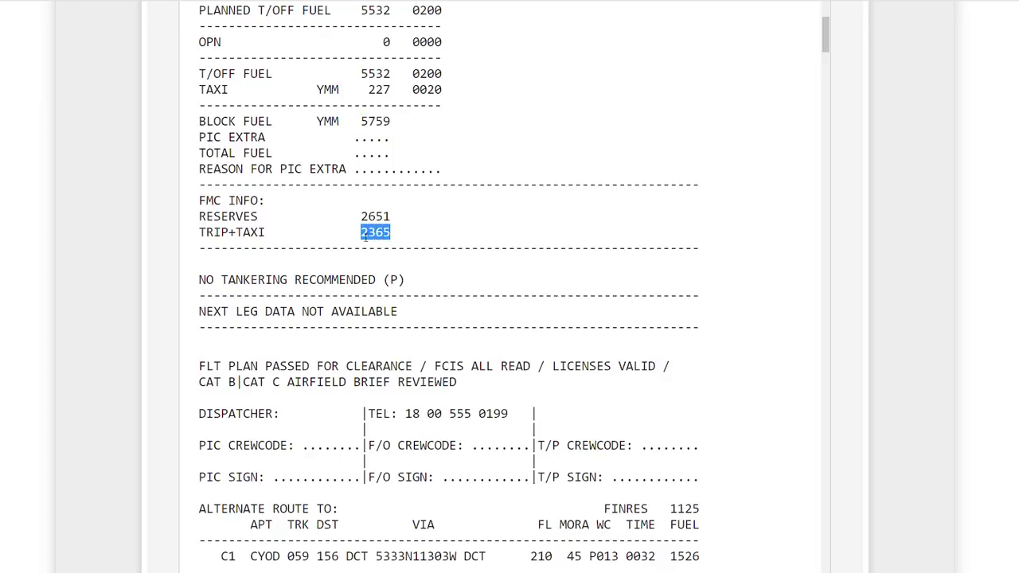
click(425, 230)
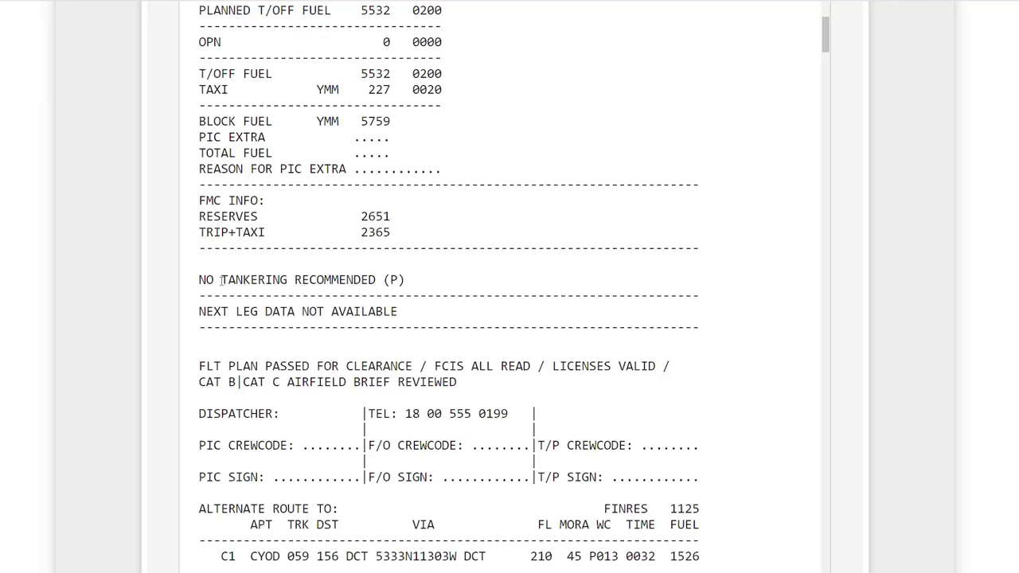
scroll(405, 275, down, 1)
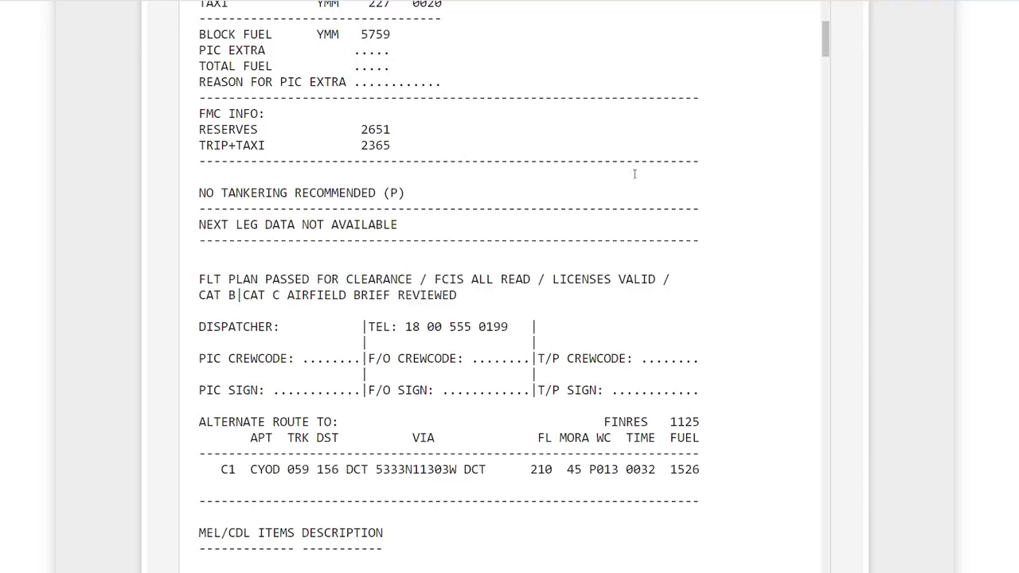
Step: Look through the alternate route, routing, operational impacts, flight times and wind information sections of the flight plan
drag(829, 46, 825, 72)
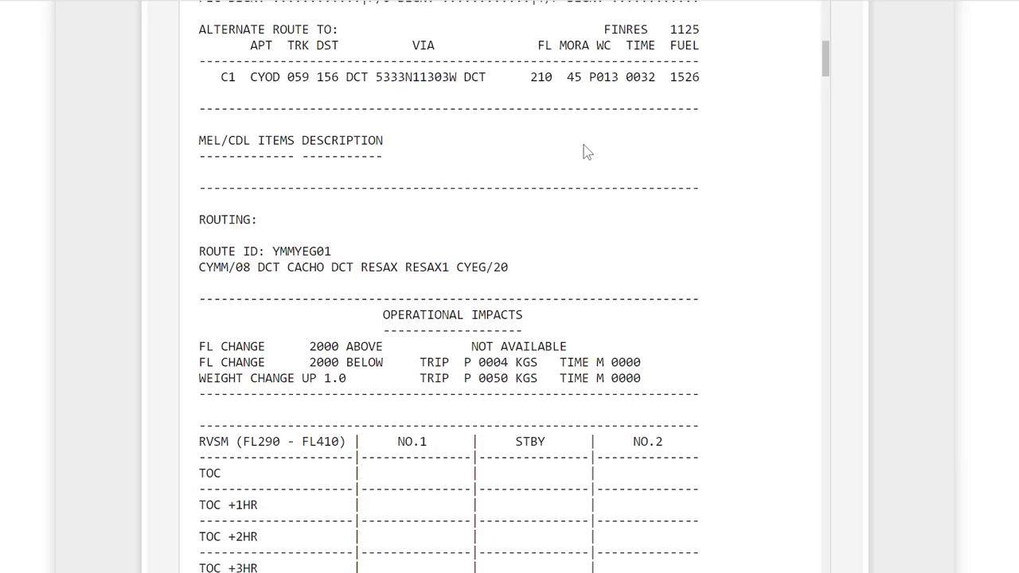
scroll(587, 152, down, 12)
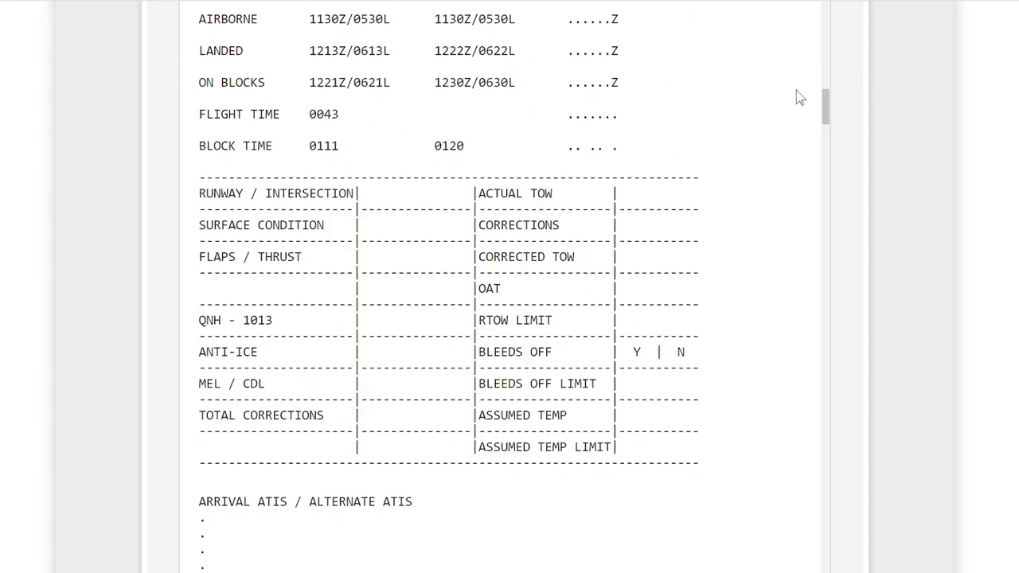
drag(826, 114, 812, 186)
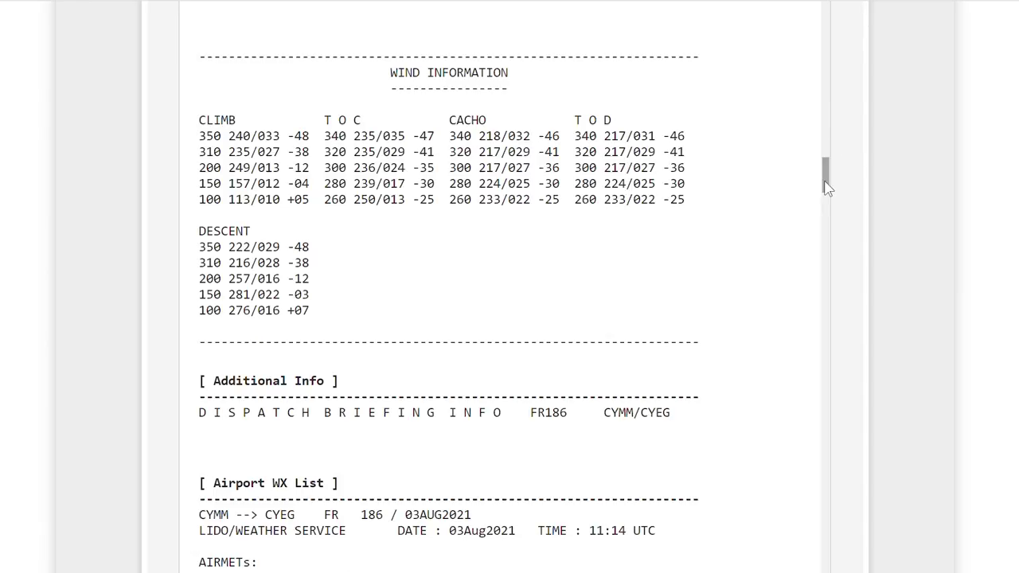
Step: Examine the route chart, significant weather chart, three upper-air wind charts and vertical profile at the end of the paperwork
drag(827, 187, 814, 548)
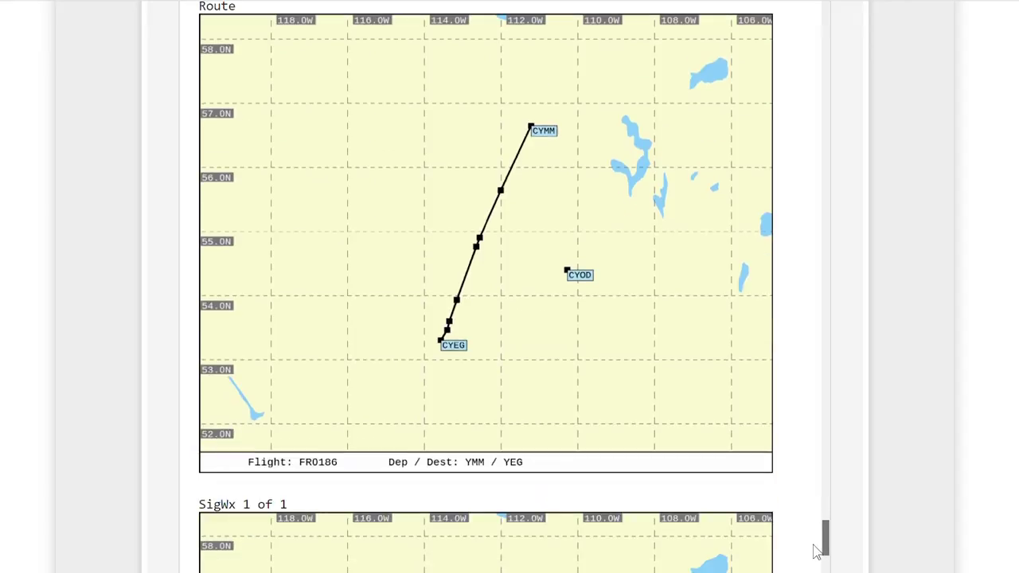
scroll(809, 331, down, 5)
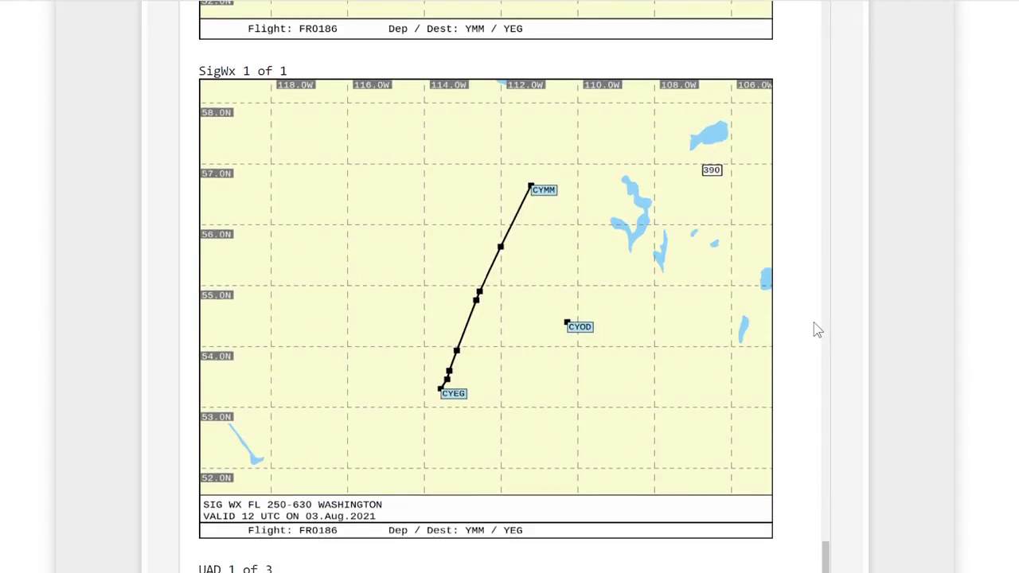
scroll(812, 326, down, 1)
scroll(818, 330, down, 5)
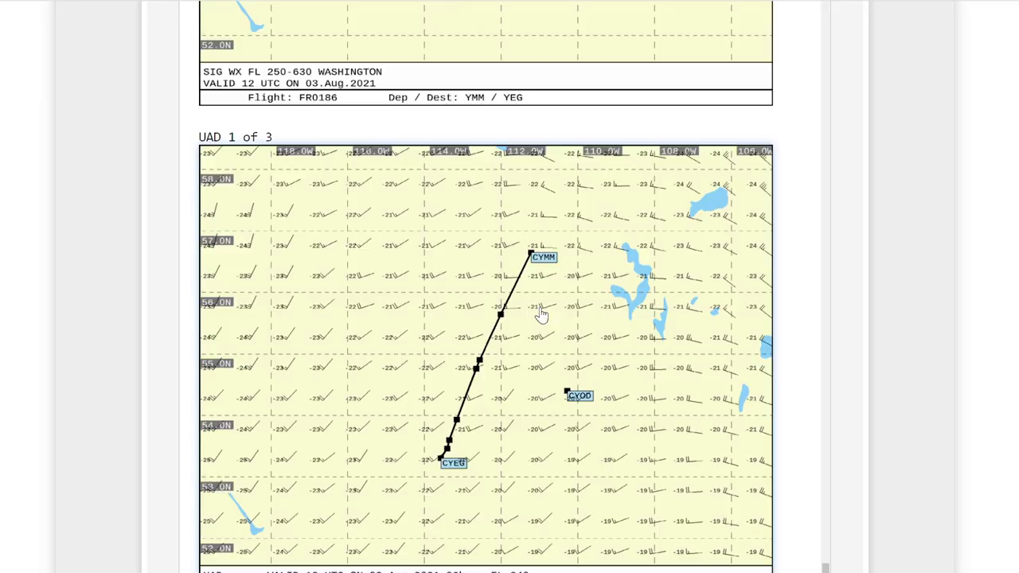
scroll(542, 342, down, 2)
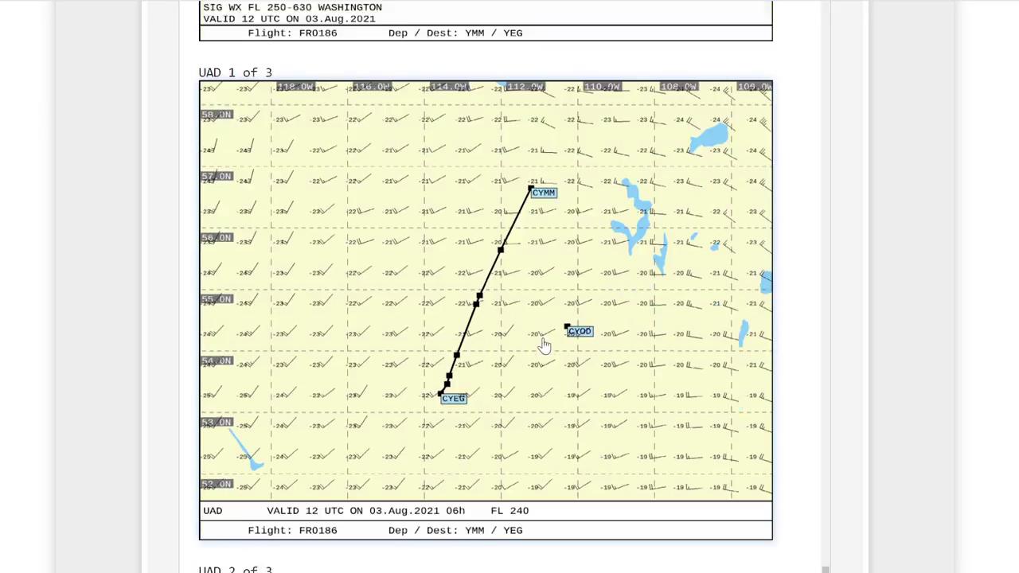
scroll(556, 343, down, 2)
scroll(610, 346, down, 2)
scroll(610, 345, down, 3)
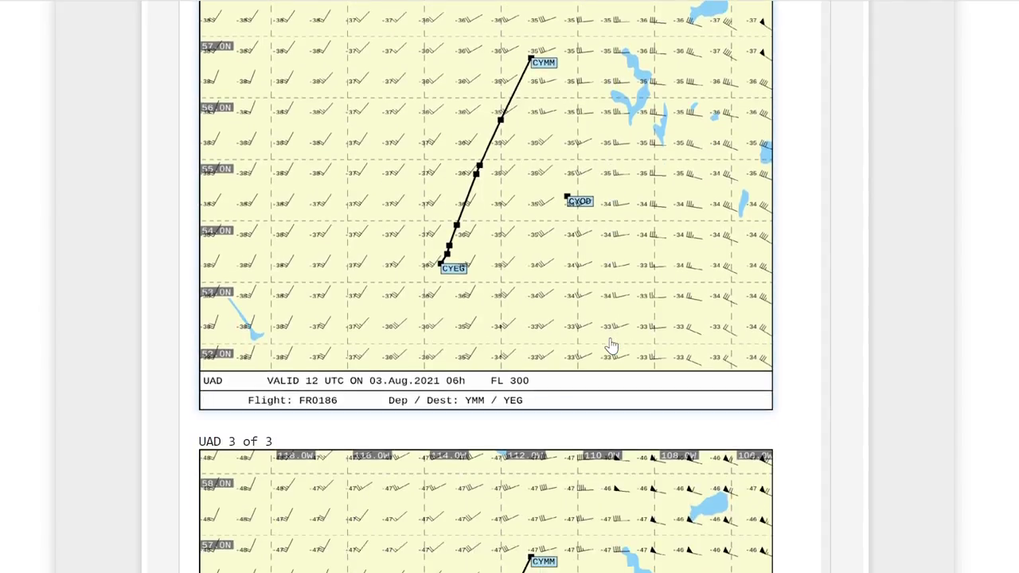
scroll(645, 338, up, 1)
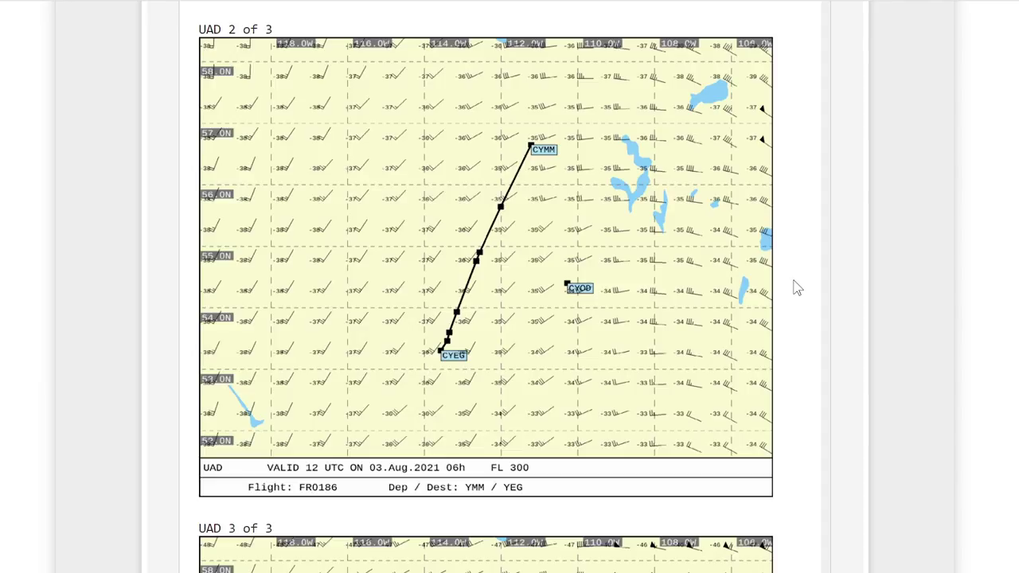
scroll(797, 288, down, 8)
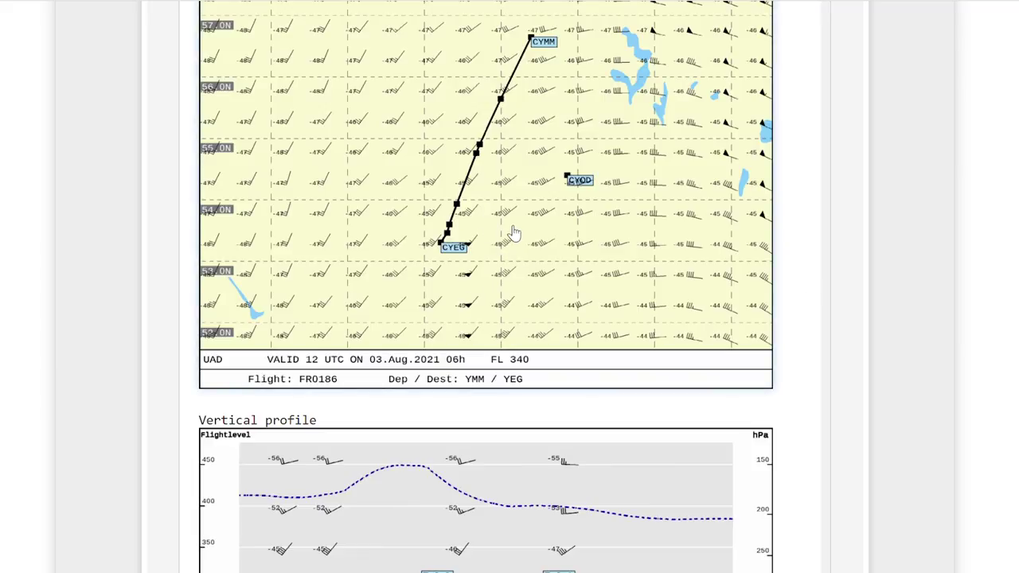
scroll(803, 331, down, 3)
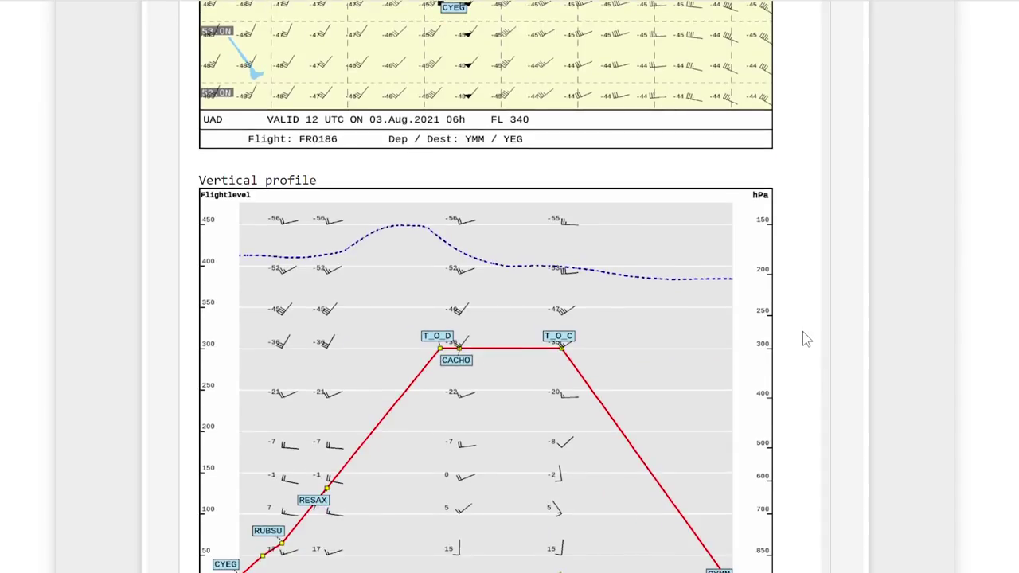
scroll(874, 420, down, 1)
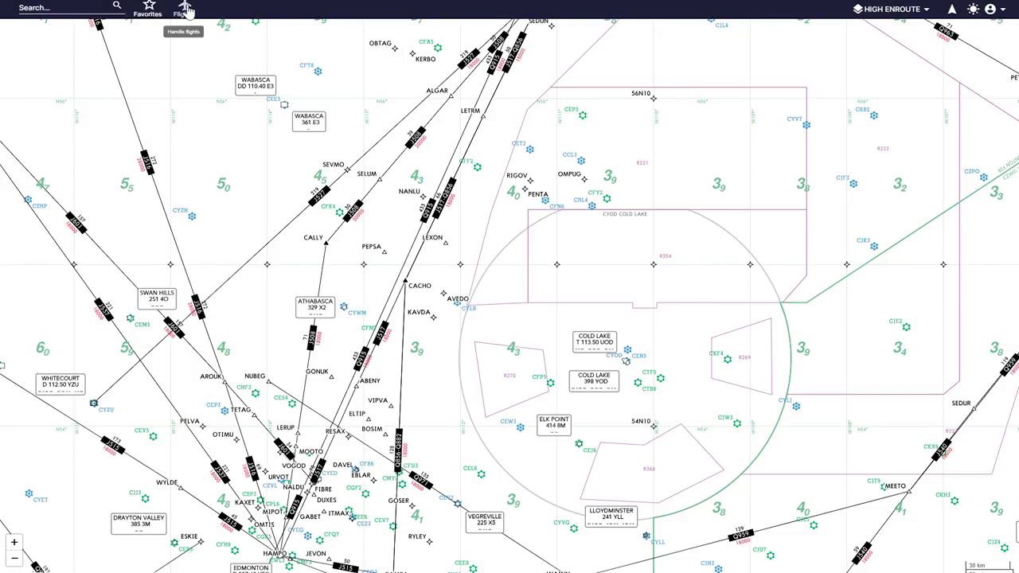
Step: Create a flight by manual input in Standard IFR chart mode, with origin CYMM and destination CYEG
click(186, 10)
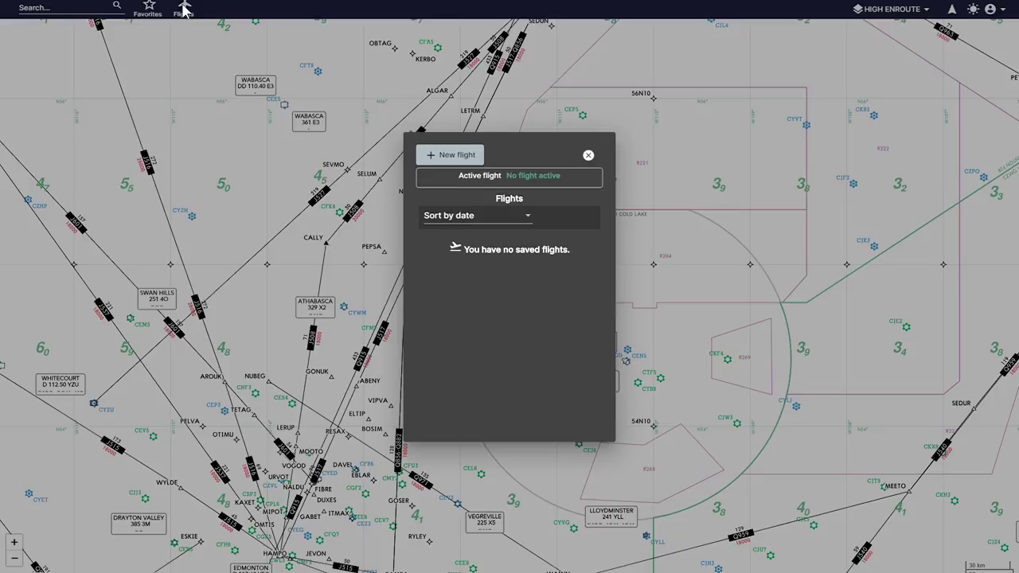
click(462, 159)
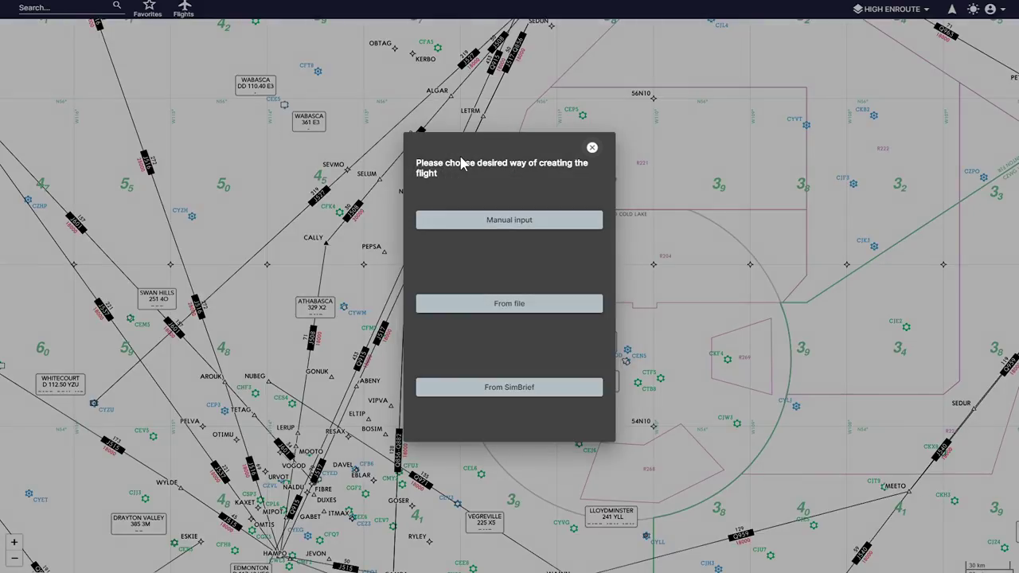
click(509, 226)
click(451, 237)
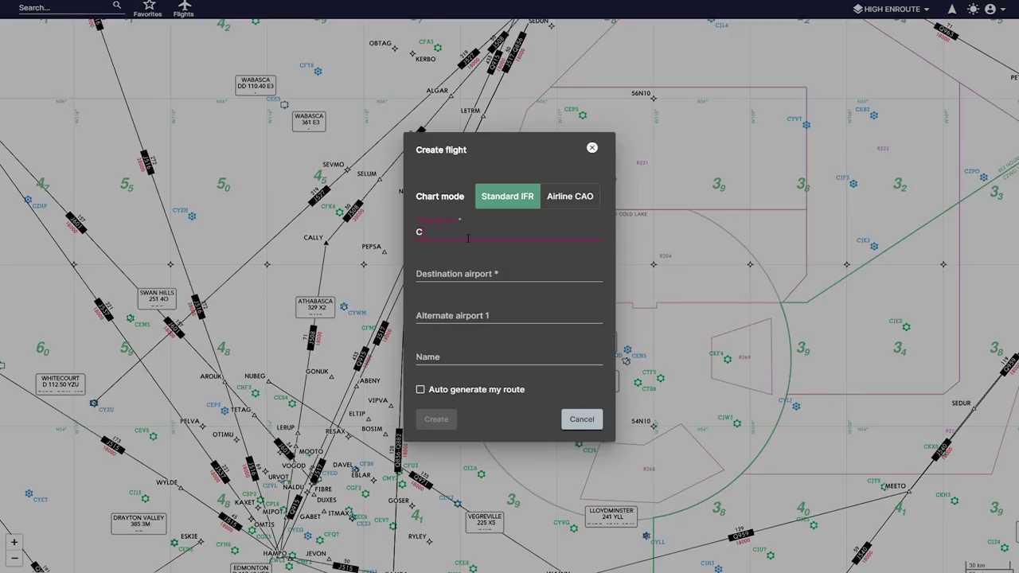
text(CYMM)
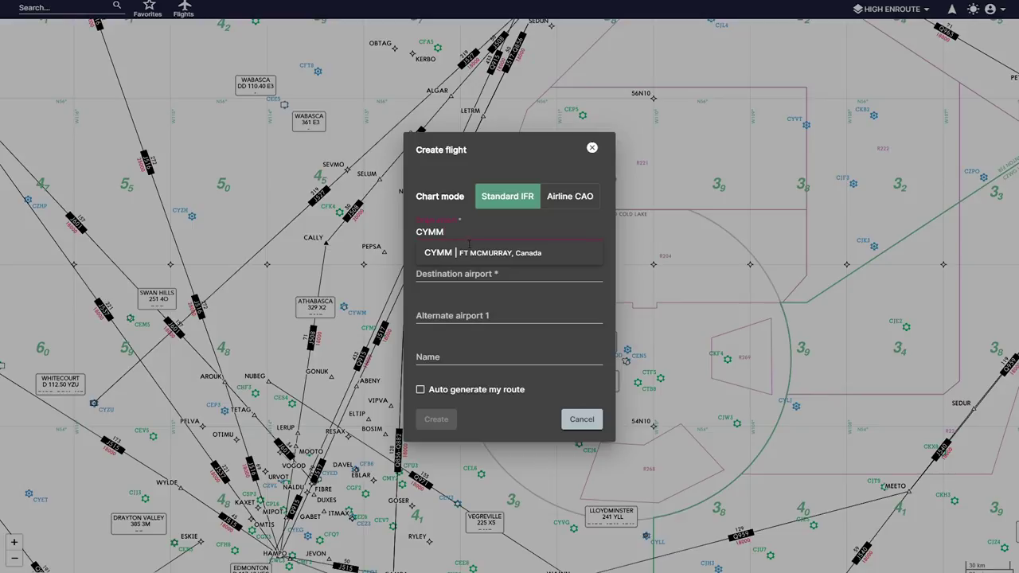
click(463, 277)
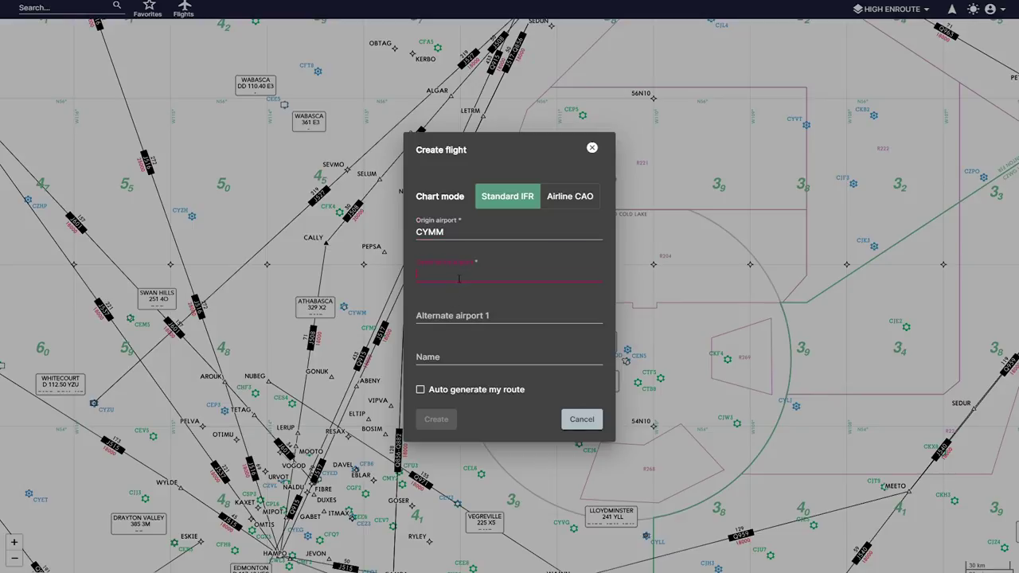
text(CYEG)
click(459, 301)
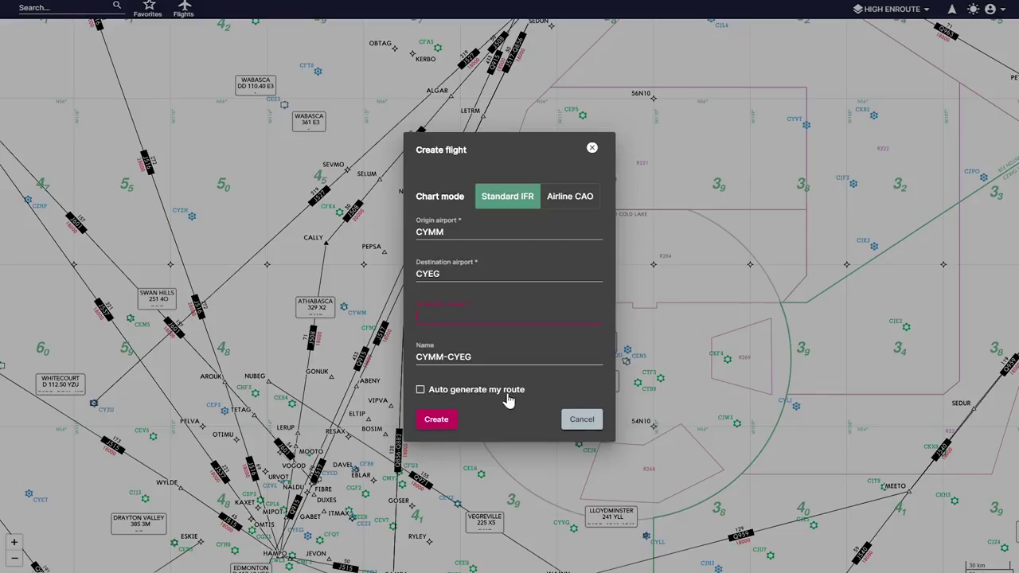
click(446, 420)
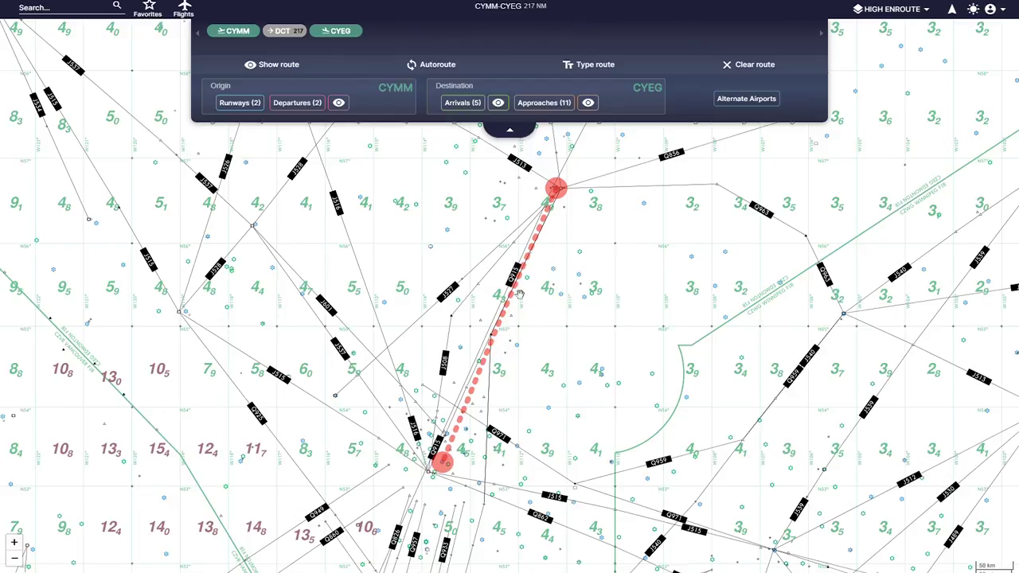
Step: Open the chart list for origin airport CYMM and pin its 10-9 airport, airport info and take-off minimums chart
scroll(486, 320, up, 3)
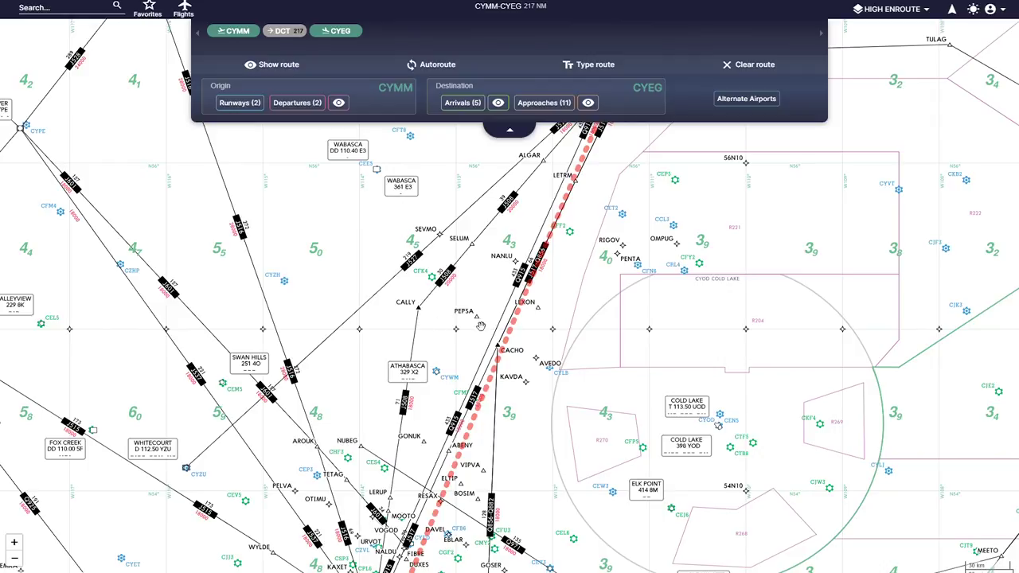
drag(595, 350, 517, 342)
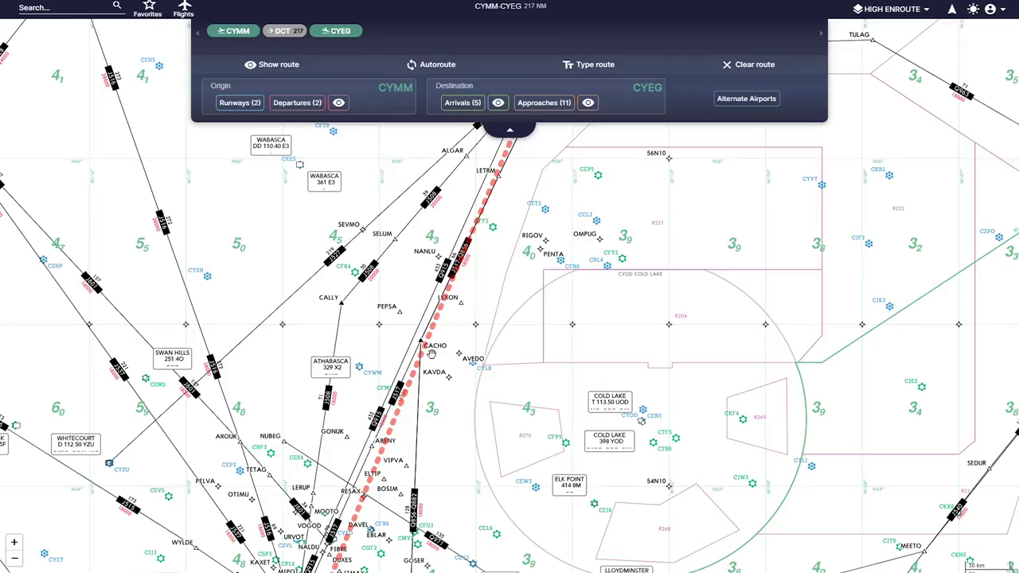
drag(446, 366, 464, 229)
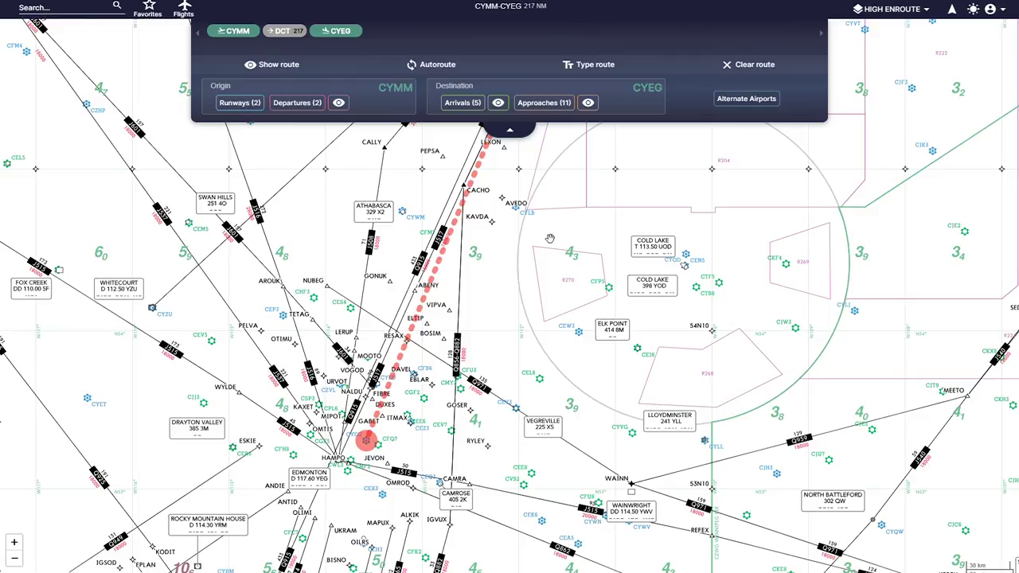
drag(550, 240, 539, 333)
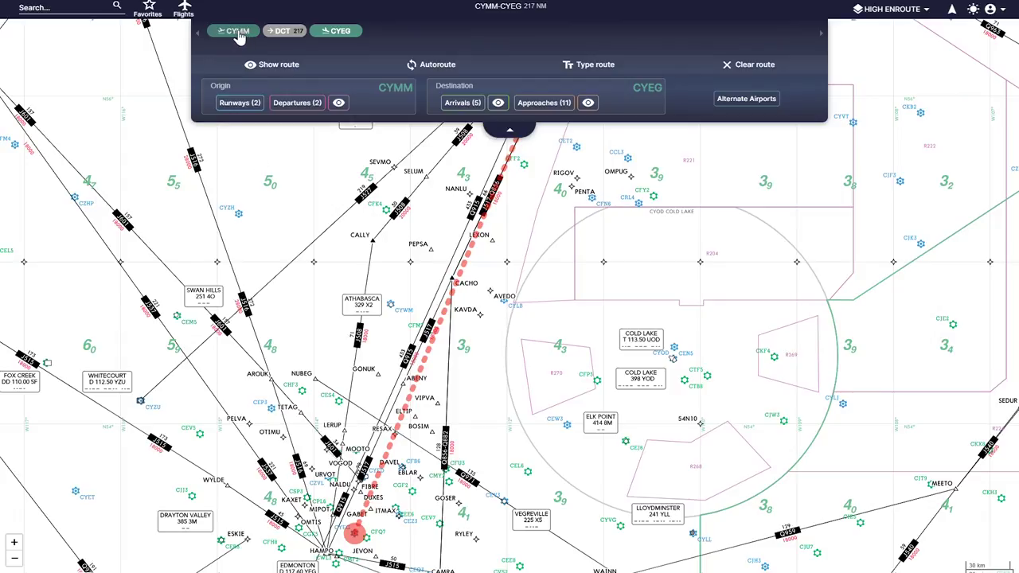
click(238, 34)
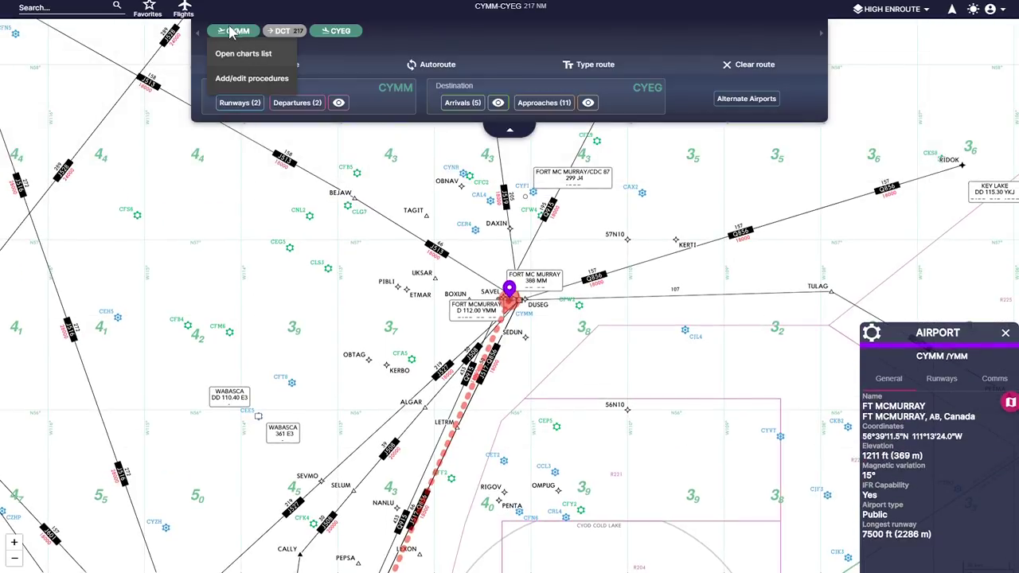
click(262, 55)
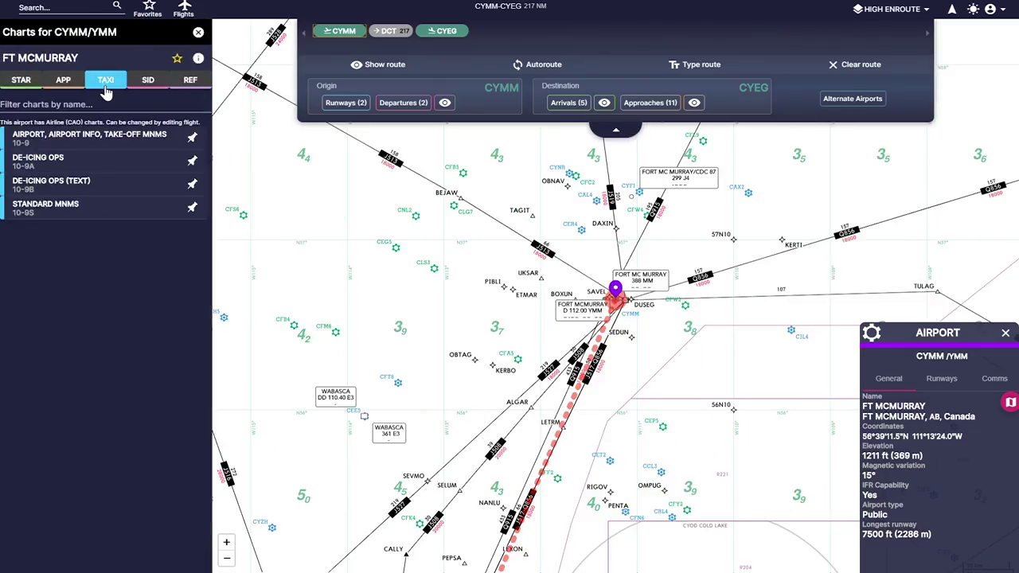
click(197, 140)
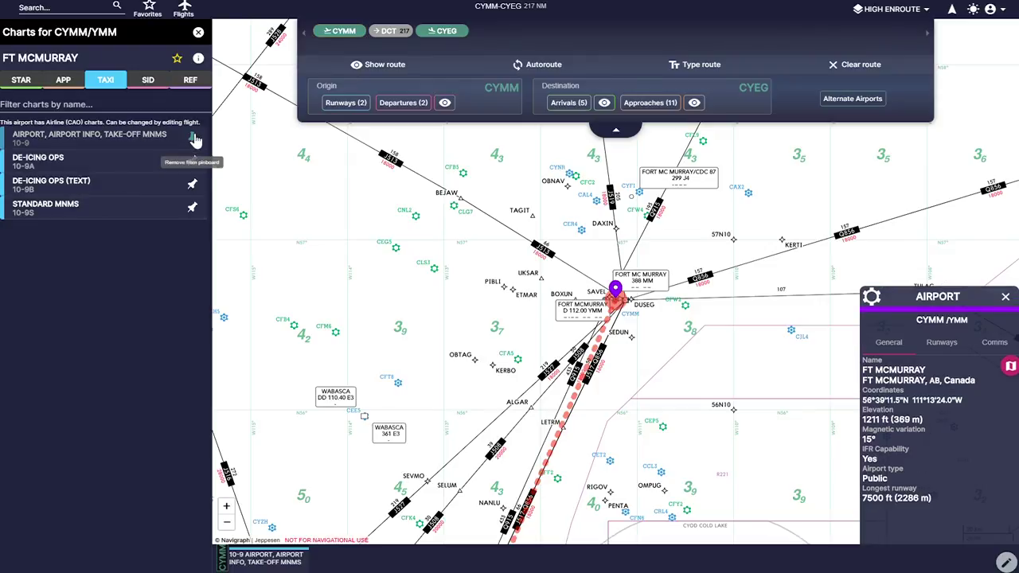
Step: Compare CYMM's CACHO 2 and FORT MAC 2 departure charts, pin CACHO 2 DEP, and return to the map
click(149, 81)
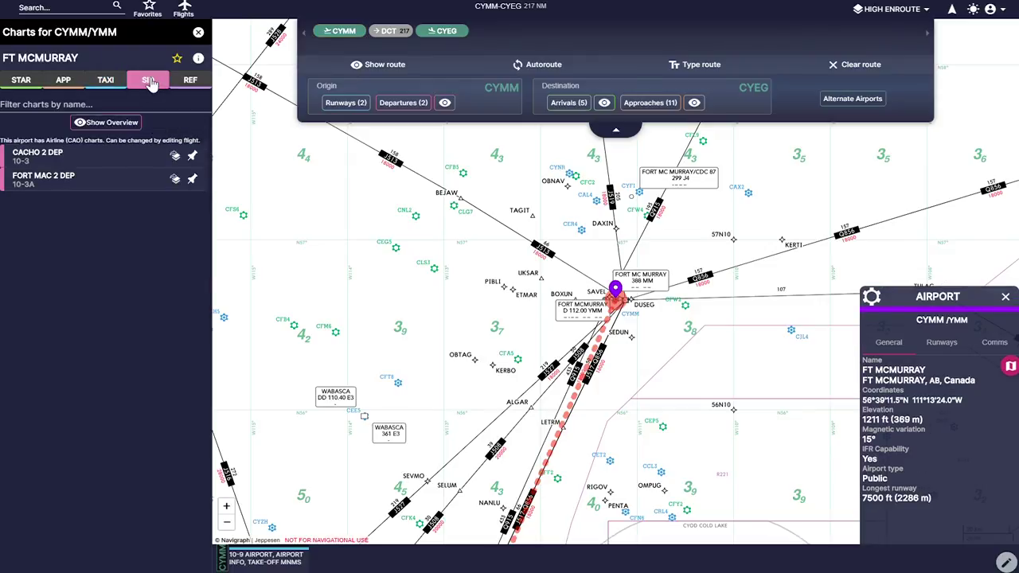
click(102, 161)
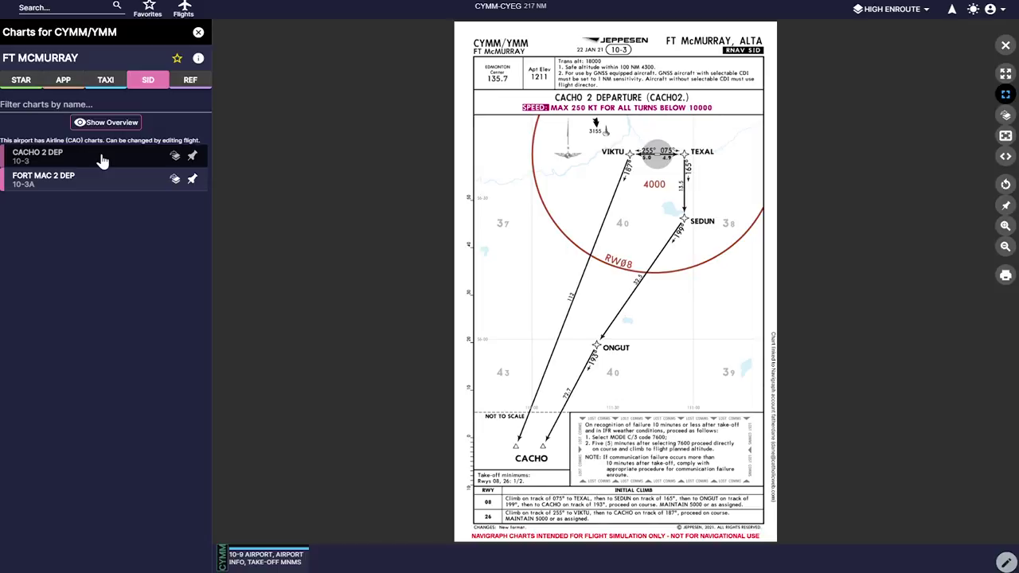
click(106, 181)
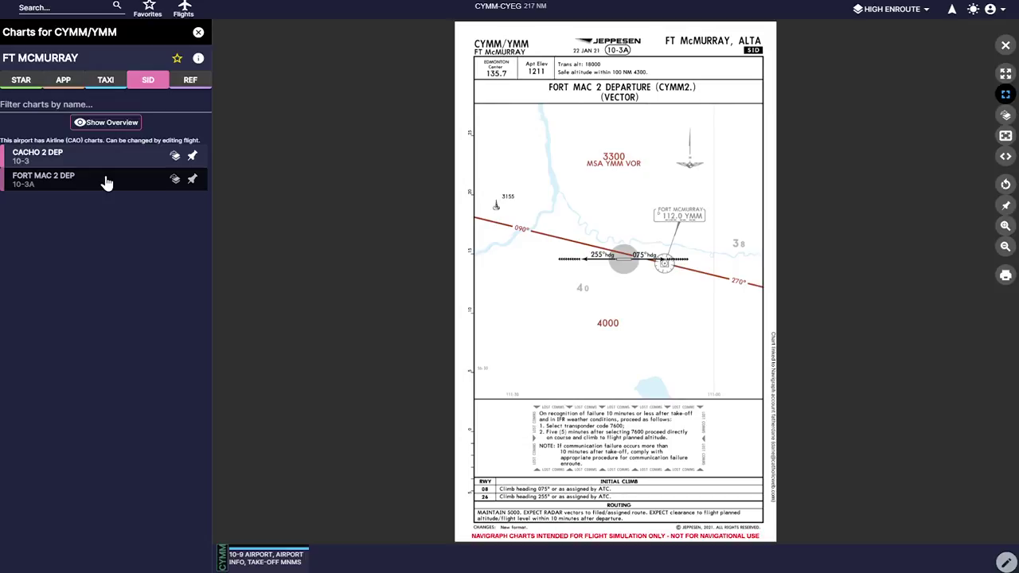
click(128, 162)
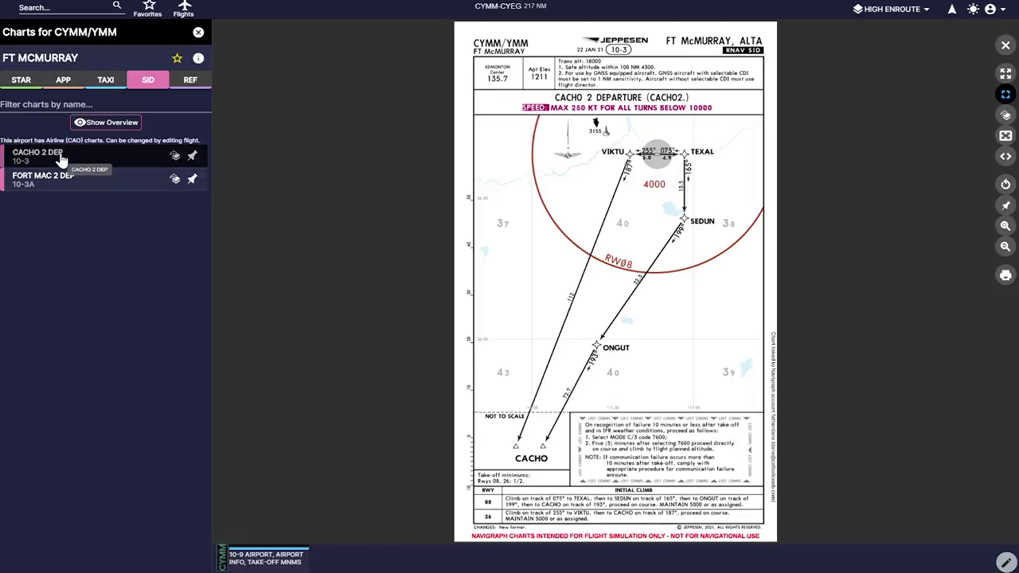
click(193, 157)
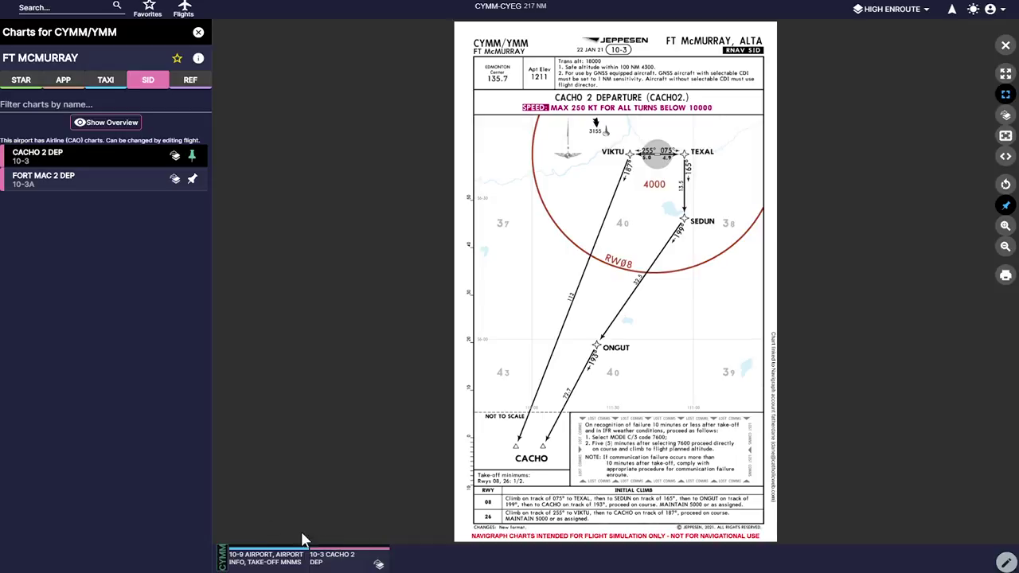
click(1005, 45)
Step: Open the chart list for destination CYEG and pin the 20-9 airport info and 20-9B parking positions charts
click(448, 32)
click(453, 53)
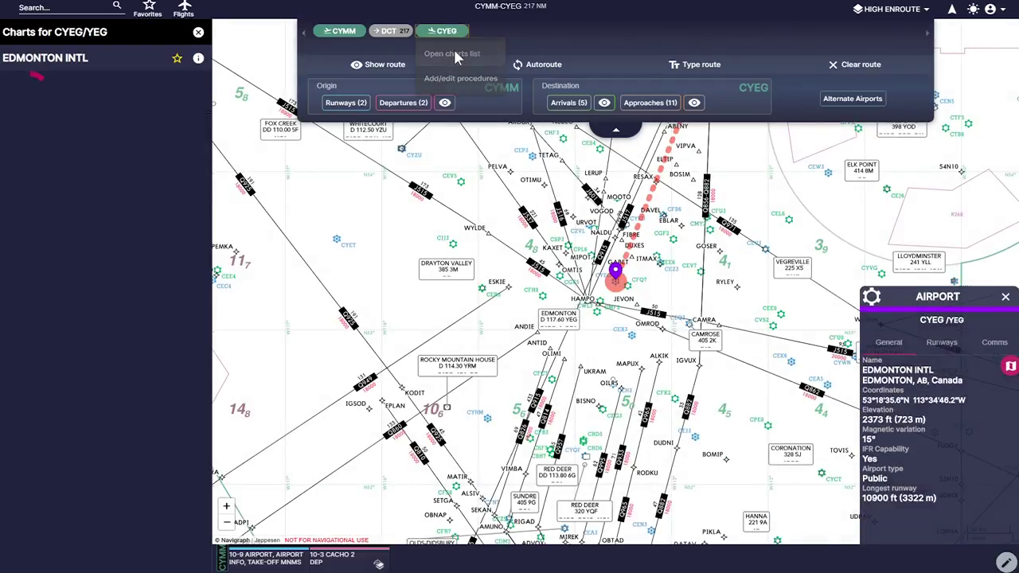
click(108, 80)
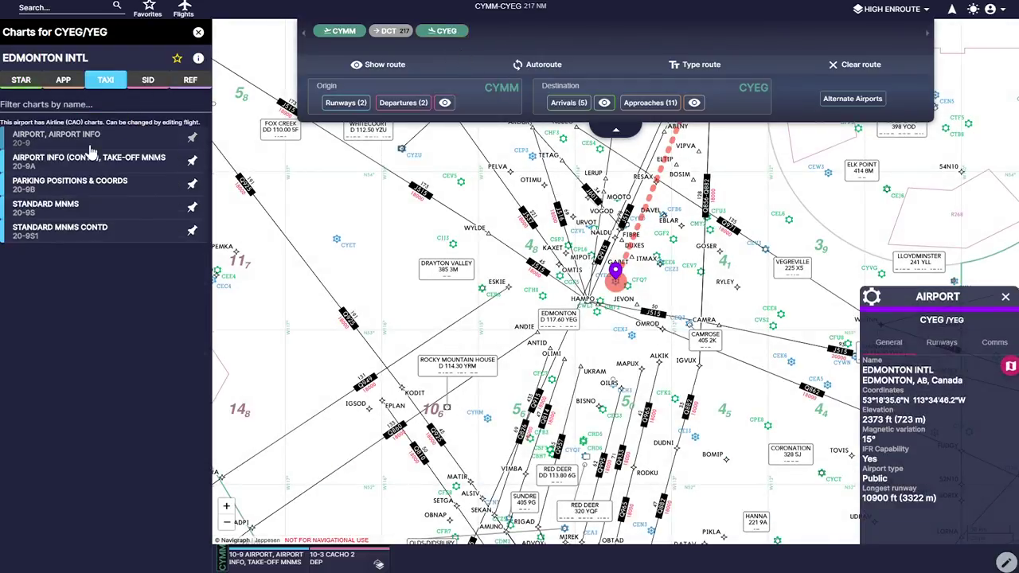
click(192, 138)
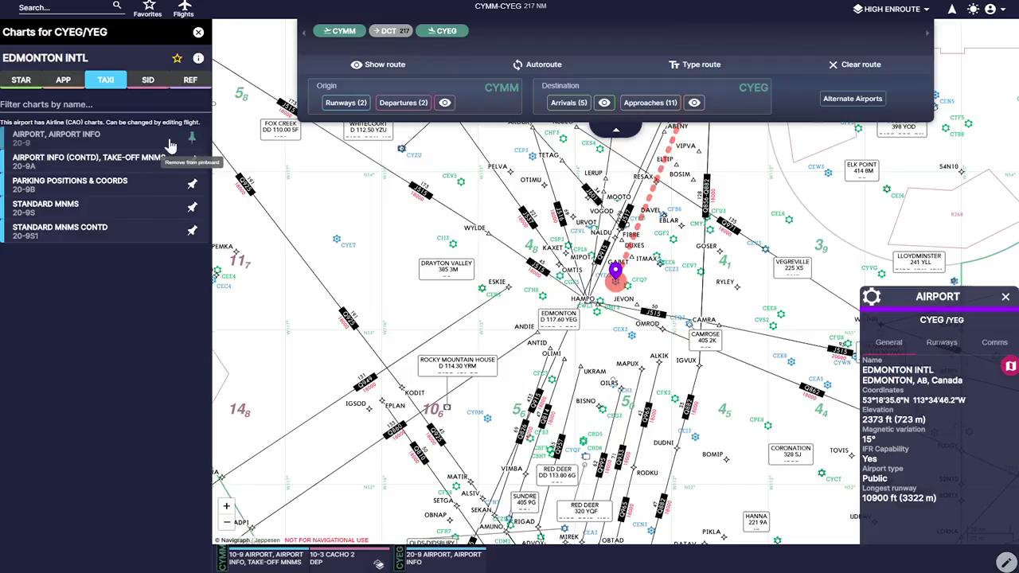
click(193, 186)
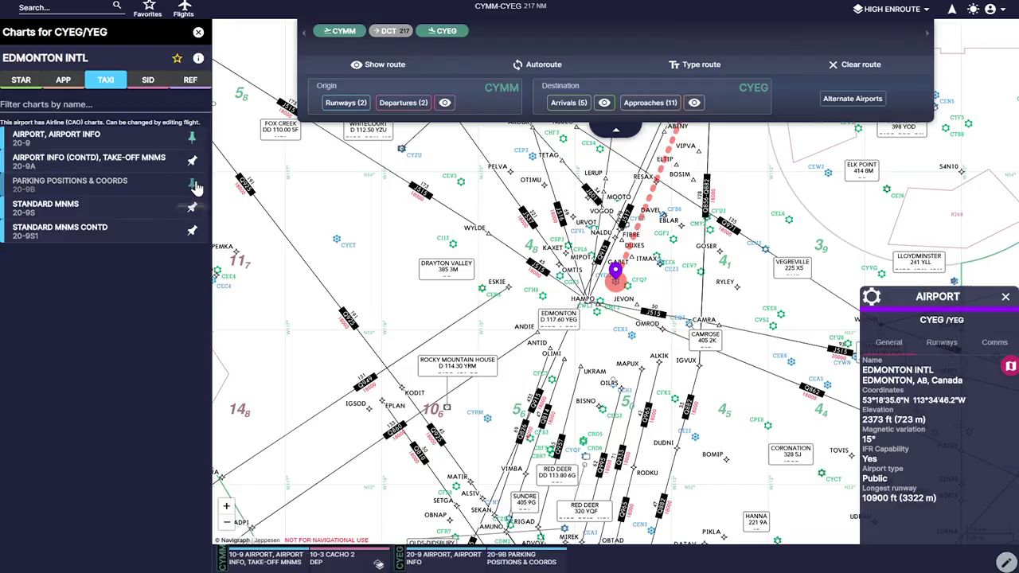
Step: Pin CYEG's RESAX 1 arrival chart for runways 02 and 12 and overlay it on the map
click(70, 81)
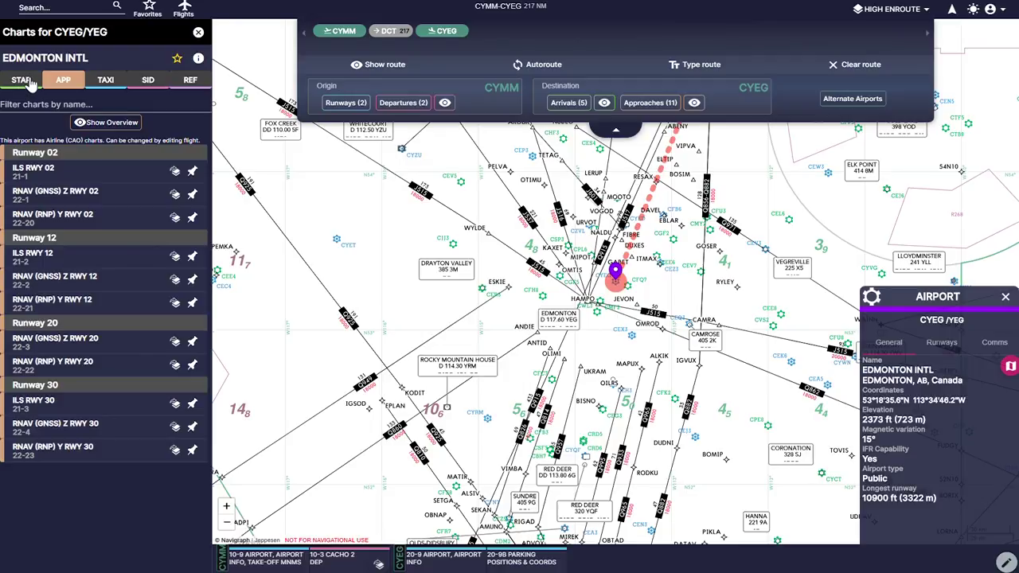
click(28, 83)
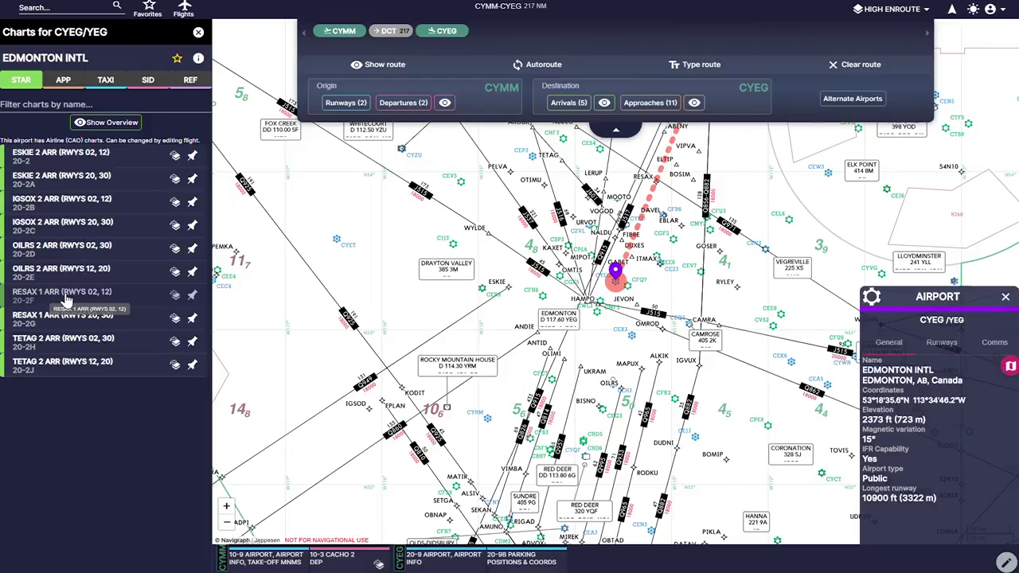
click(192, 295)
click(176, 296)
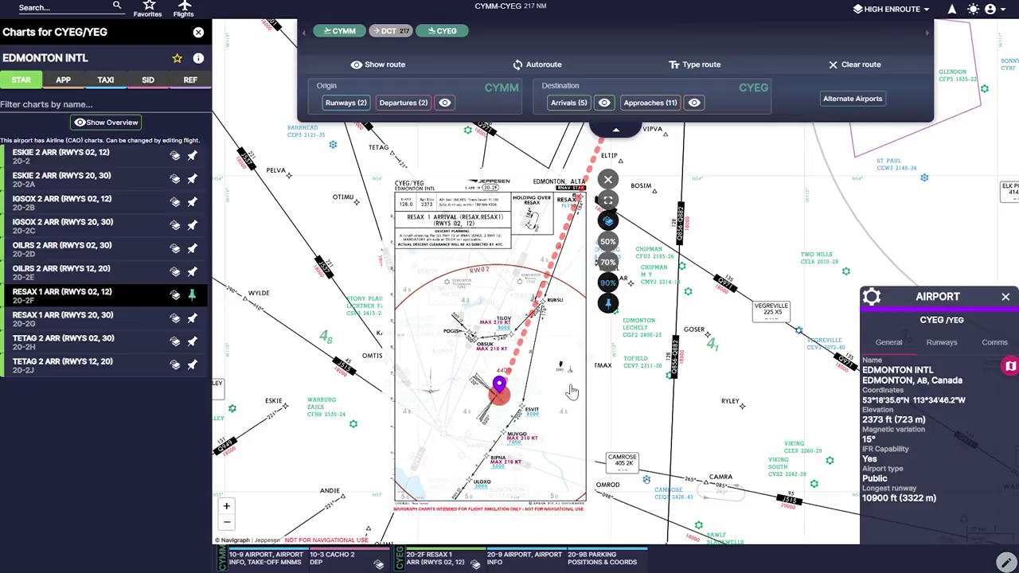
Step: Examine the overlaid RESAX 1 arrival, following its waypoints from RUBSU through ESVIT, MUVGO and BIPNA to ULOXO
scroll(567, 393, up, 3)
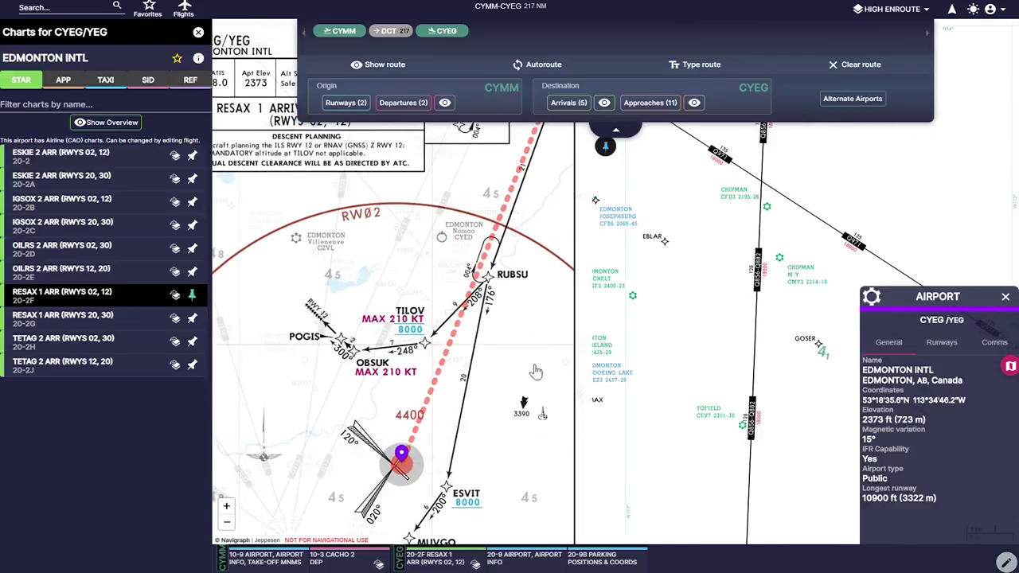
drag(558, 296, 575, 260)
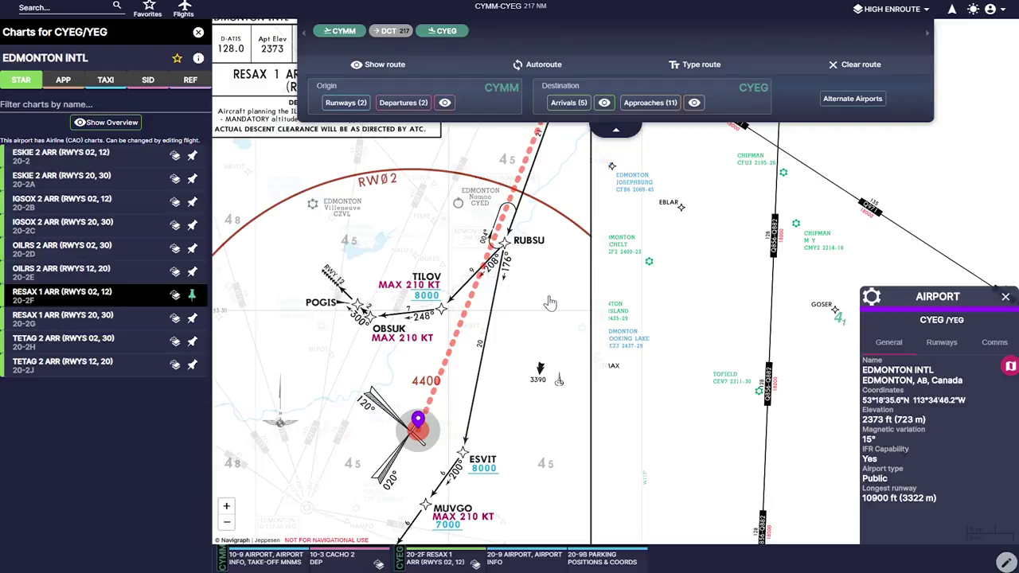
drag(549, 310, 535, 260)
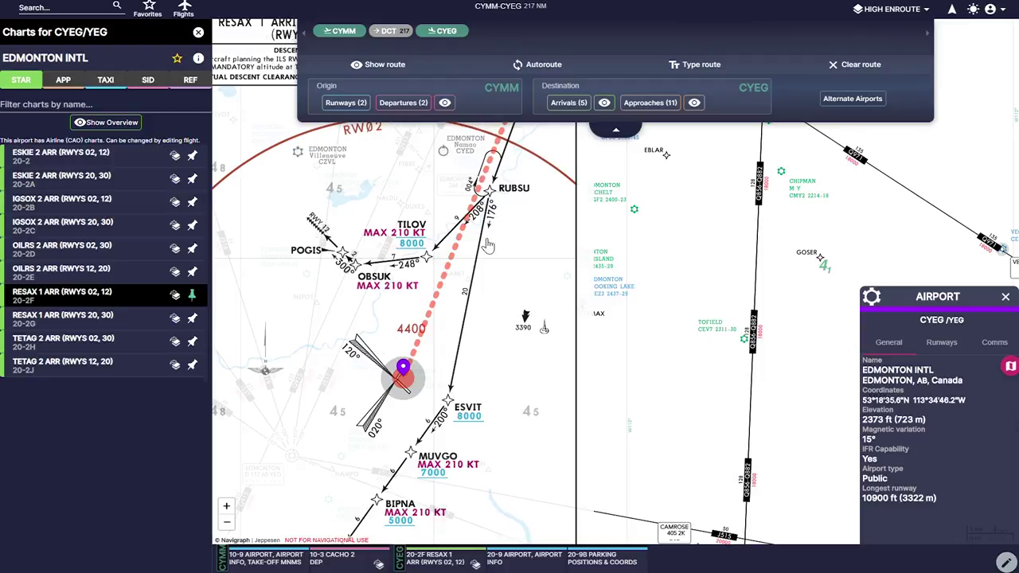
drag(482, 391, 482, 354)
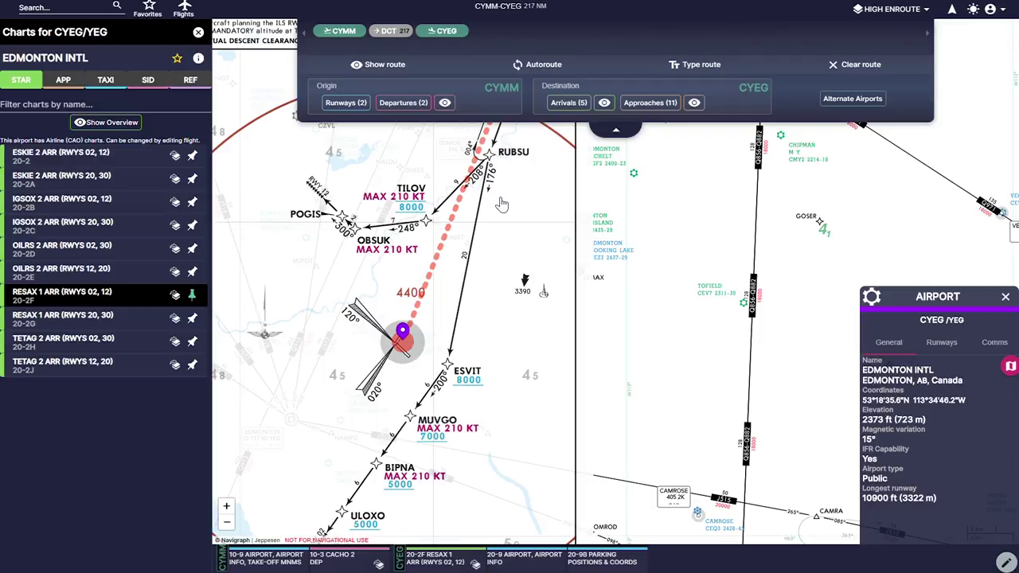
scroll(481, 319, down, 3)
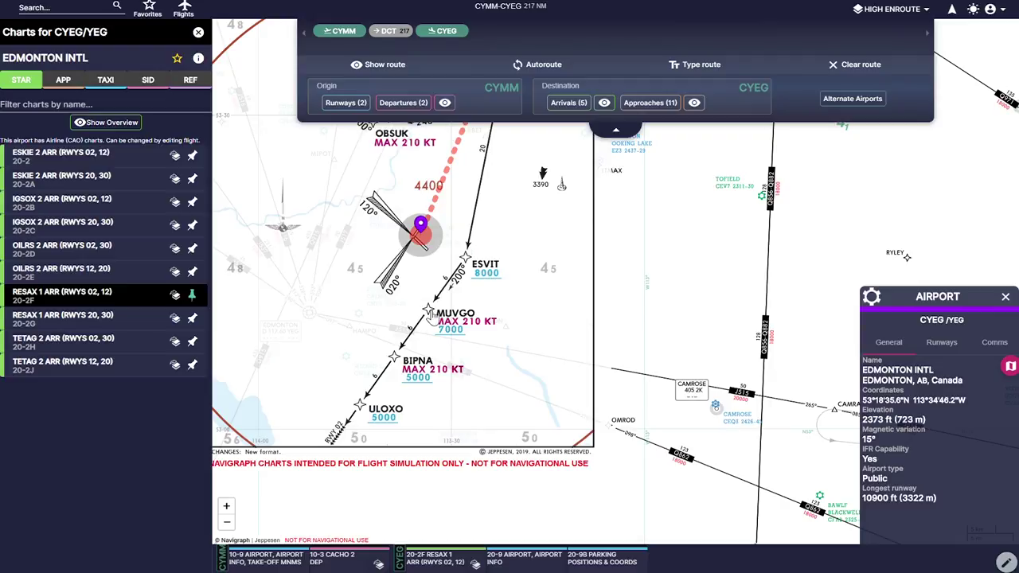
drag(490, 345, 484, 300)
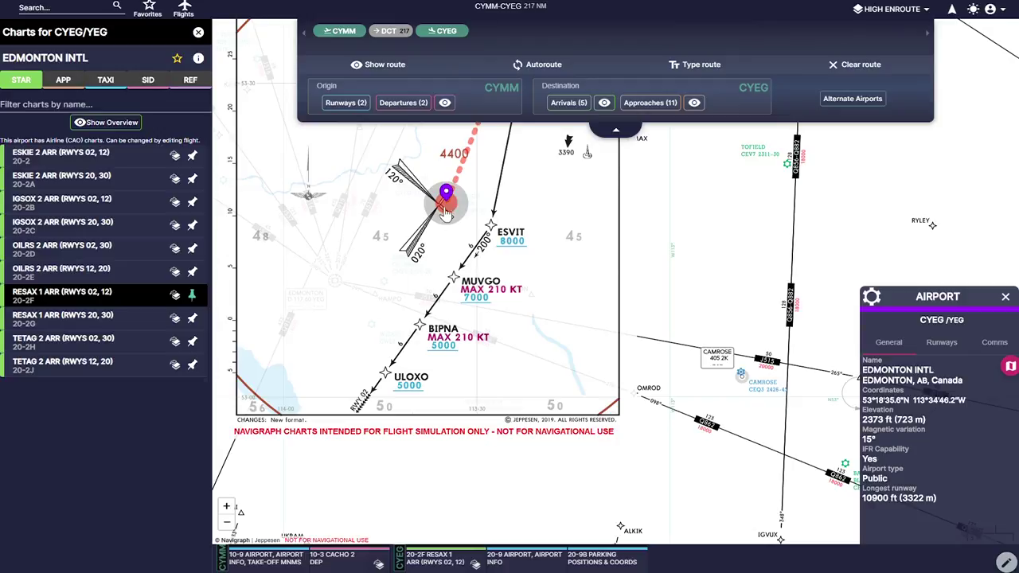
Step: Pin and overlay CYEG's RNAV (GNSS) Z RWY 20 approach chart on the map, and close the chart list
click(63, 81)
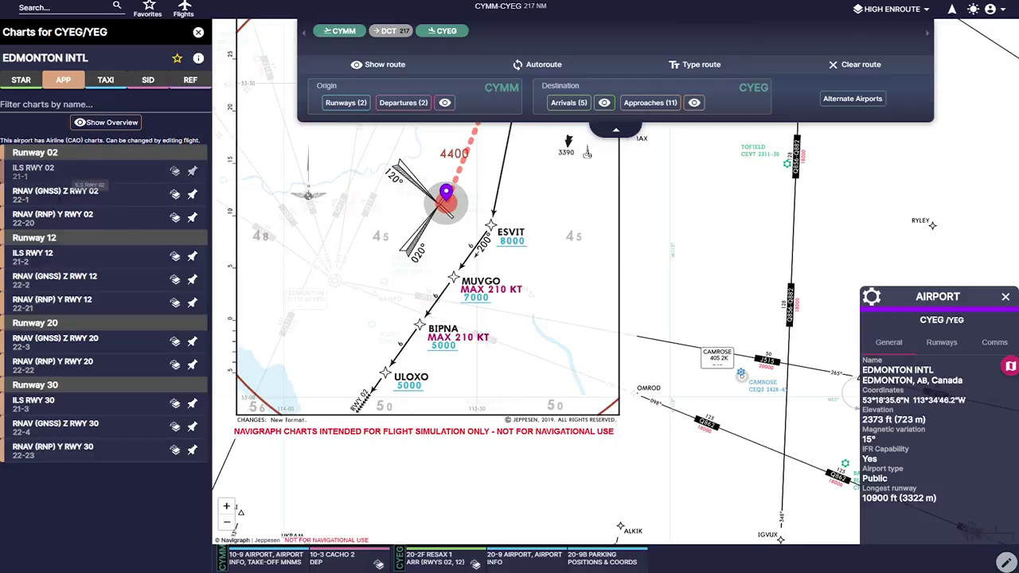
click(56, 339)
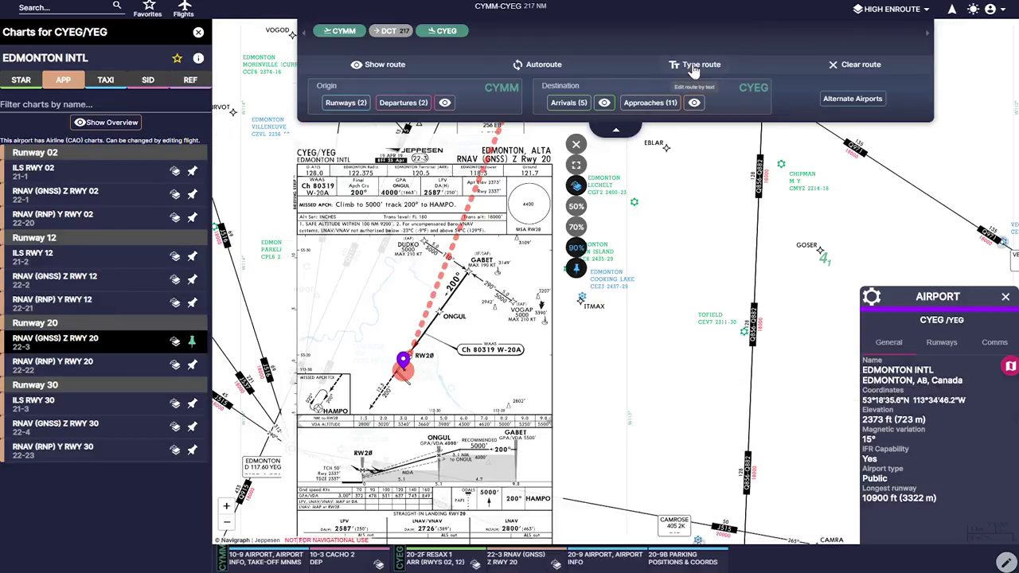
click(199, 32)
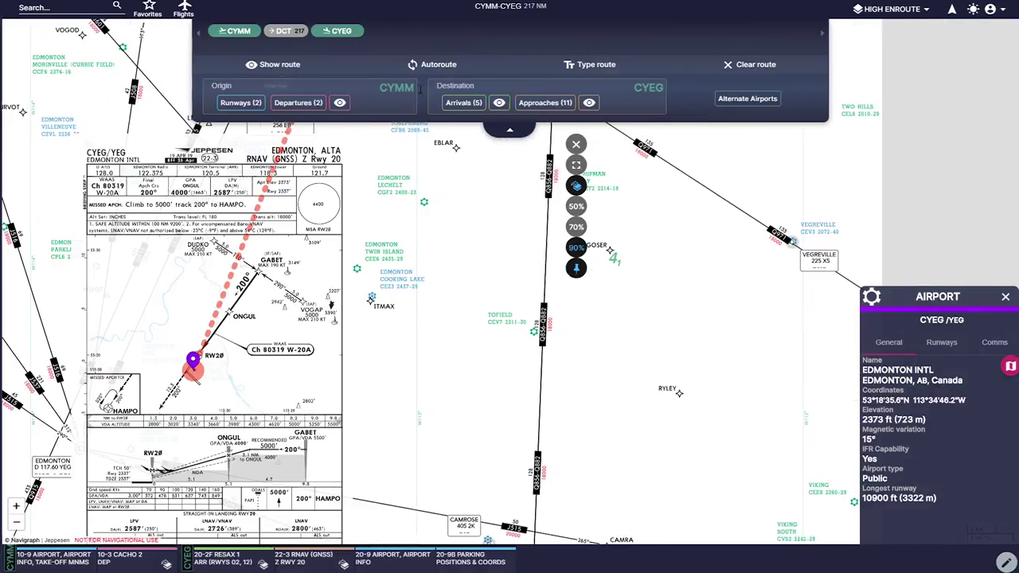
Step: Close the airport details and save the typed route as CYMM DCT CACHO RESAX CYEG
click(1005, 296)
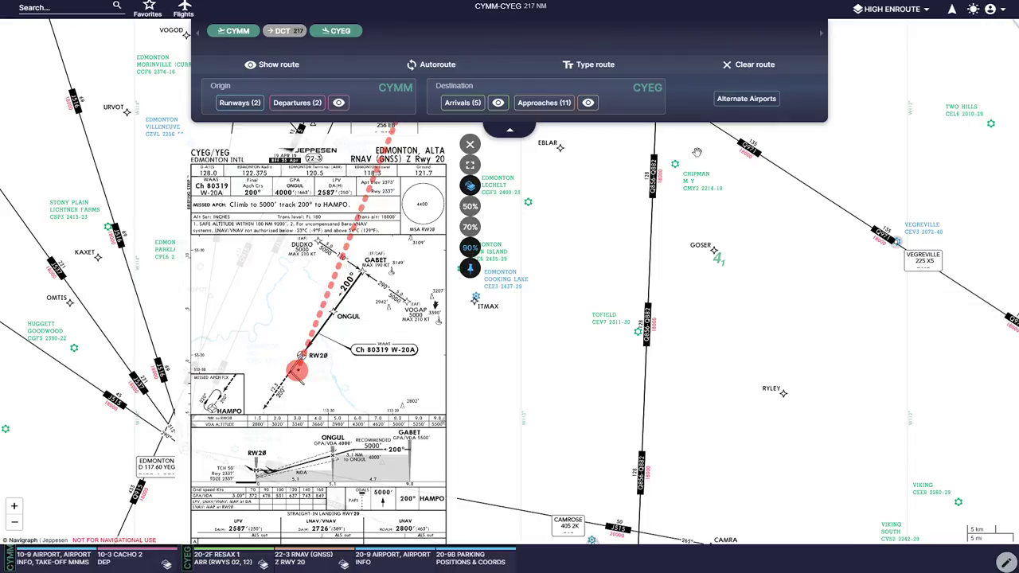
click(588, 67)
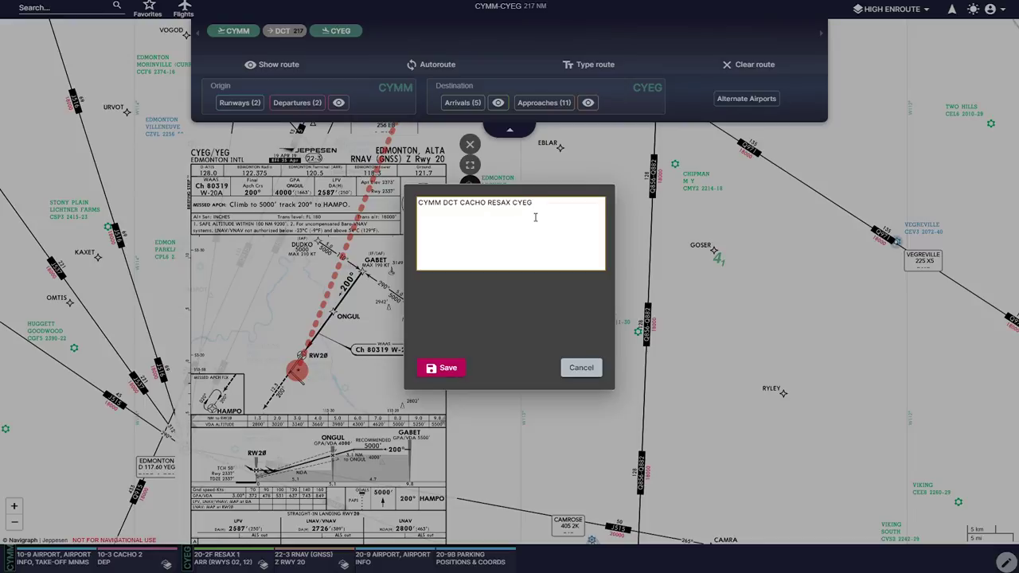
click(448, 368)
Step: Examine the entered route on the map between CACHO, RESAX and CYEG
scroll(546, 266, up, 2)
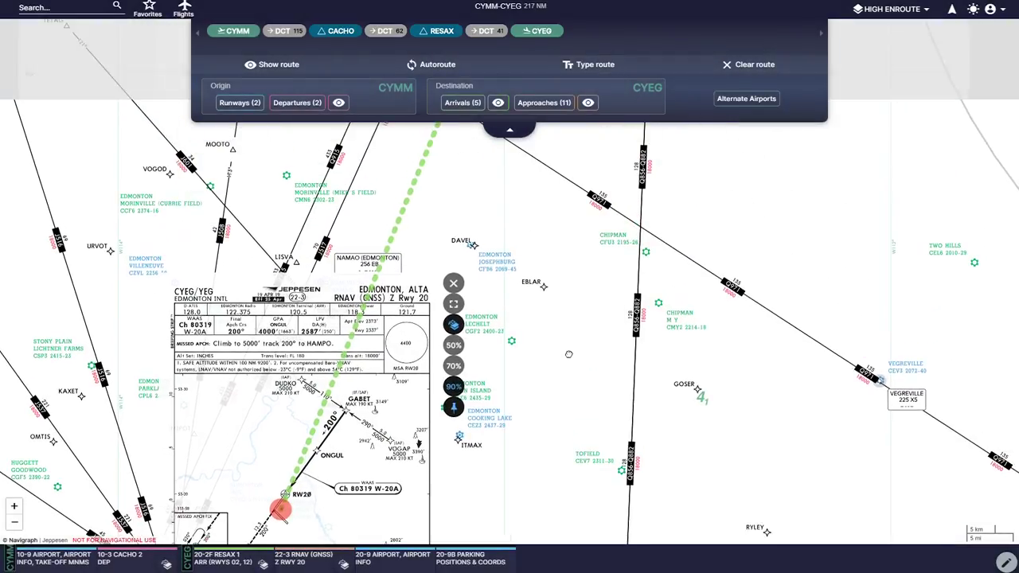
scroll(557, 275, up, 2)
scroll(558, 276, down, 5)
drag(565, 216, 473, 488)
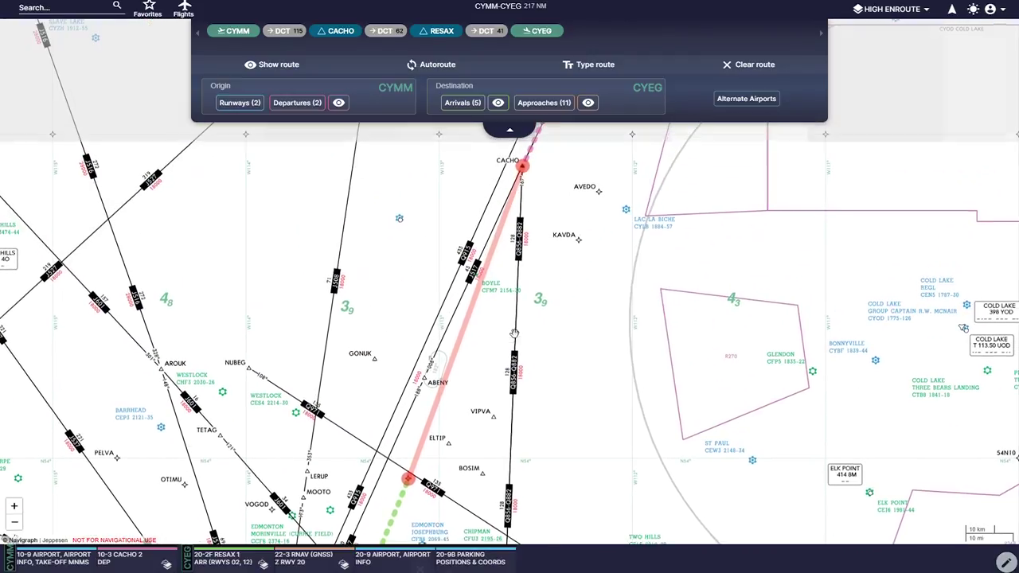
drag(532, 200, 501, 320)
drag(489, 430, 541, 220)
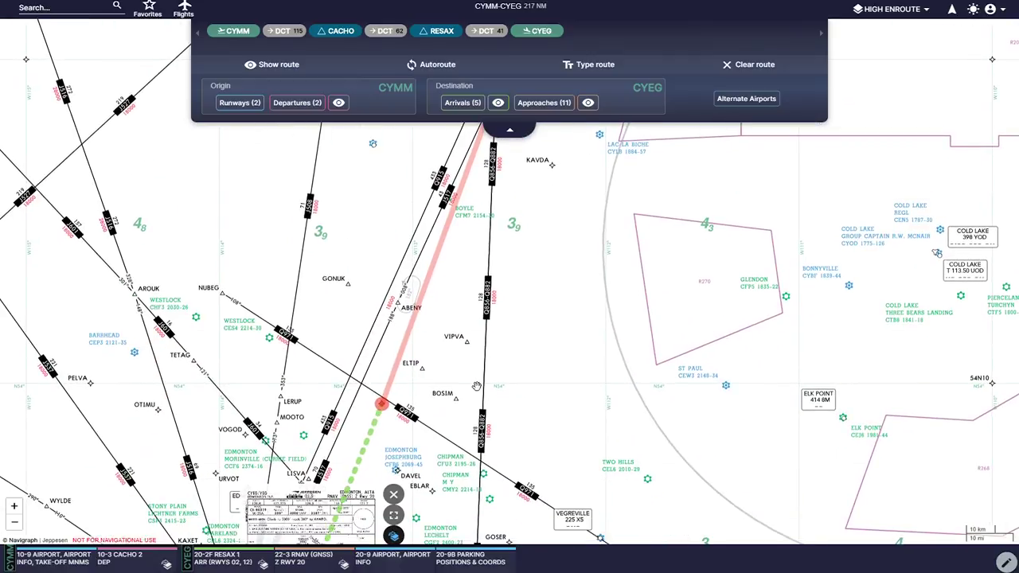
drag(480, 392, 561, 175)
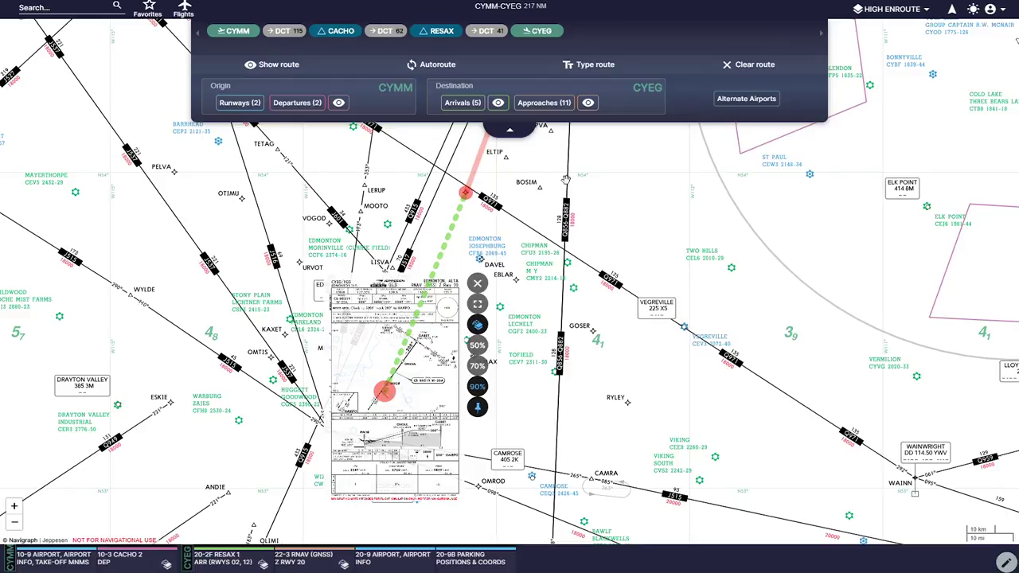
Step: View the CYMM SID overview showing the CACHO2 departure for RW08, and close it
click(298, 104)
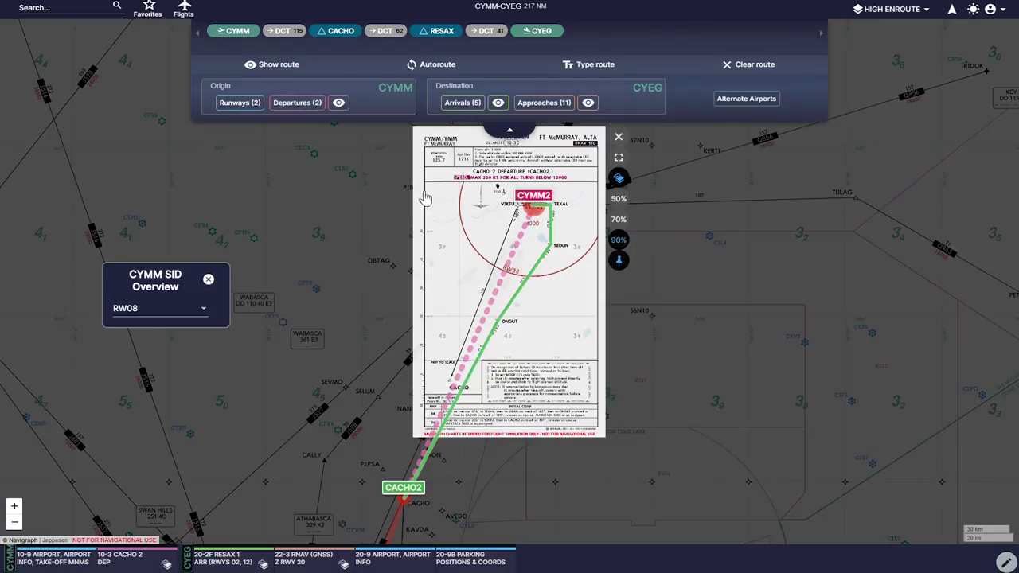
click(209, 281)
drag(586, 288, 511, 329)
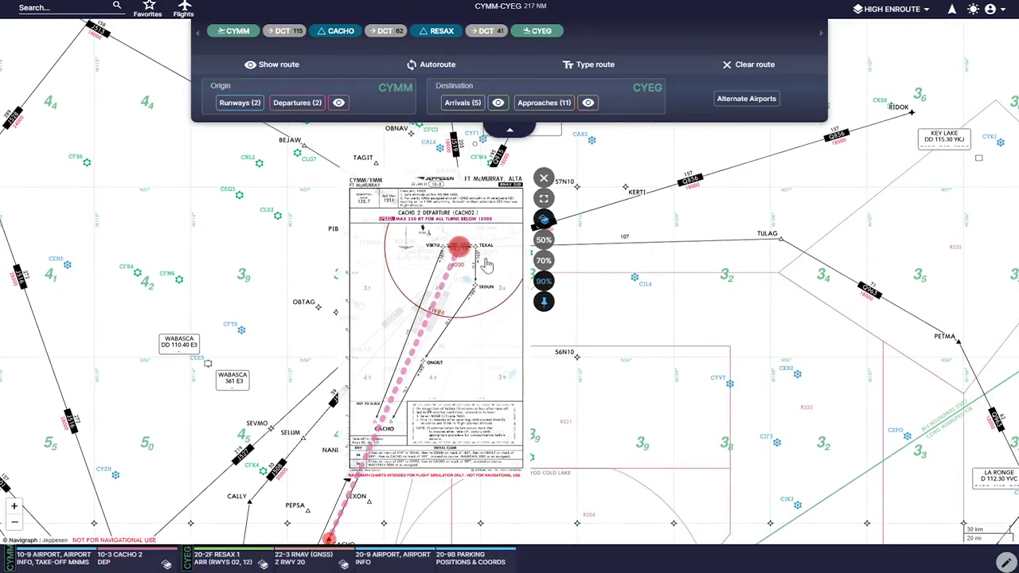
click(439, 342)
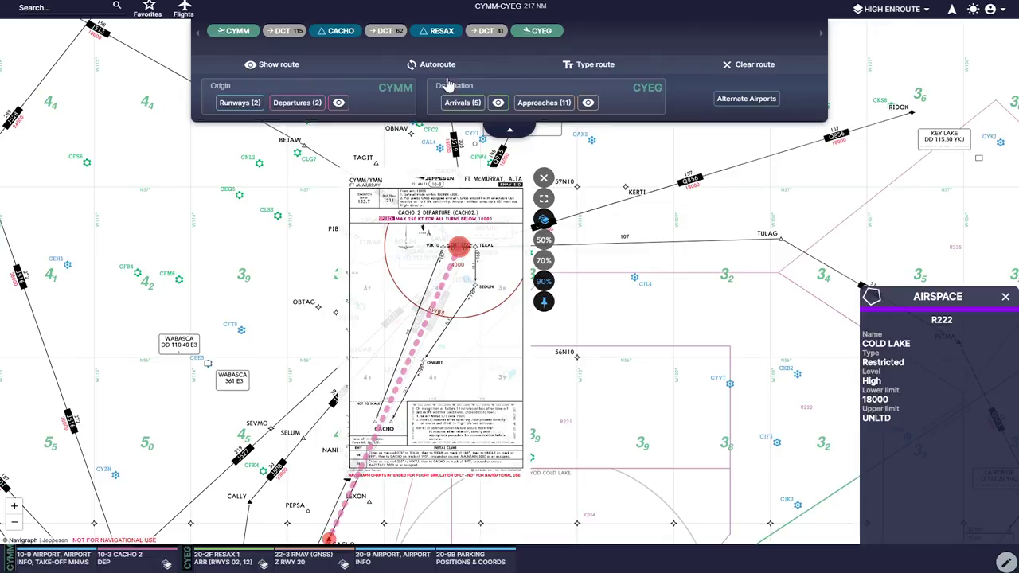
Step: Edit the typed route to replace the first DCT after CYMM with the CACHO2 departure, and save it
click(601, 68)
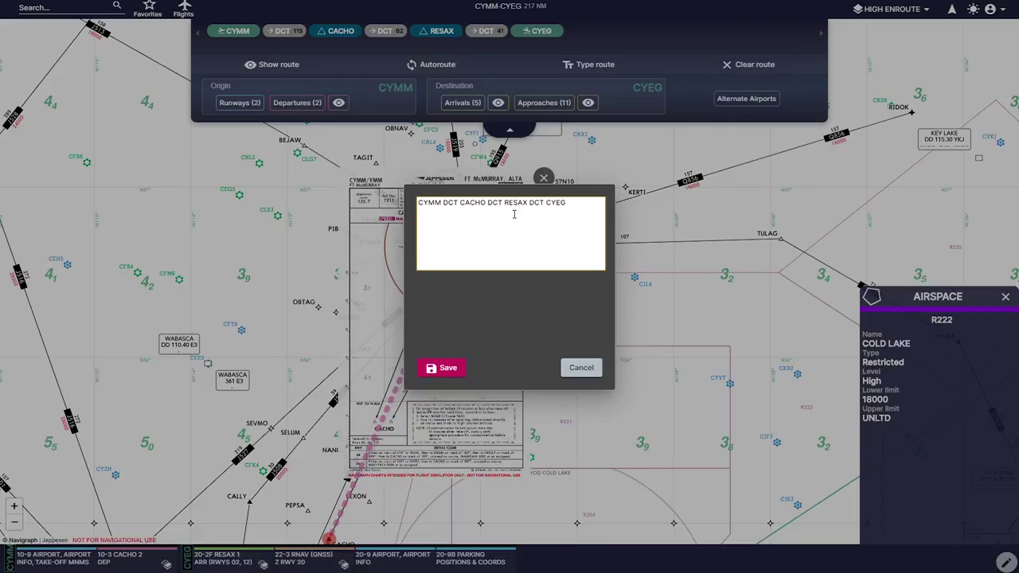
text(CACHO)
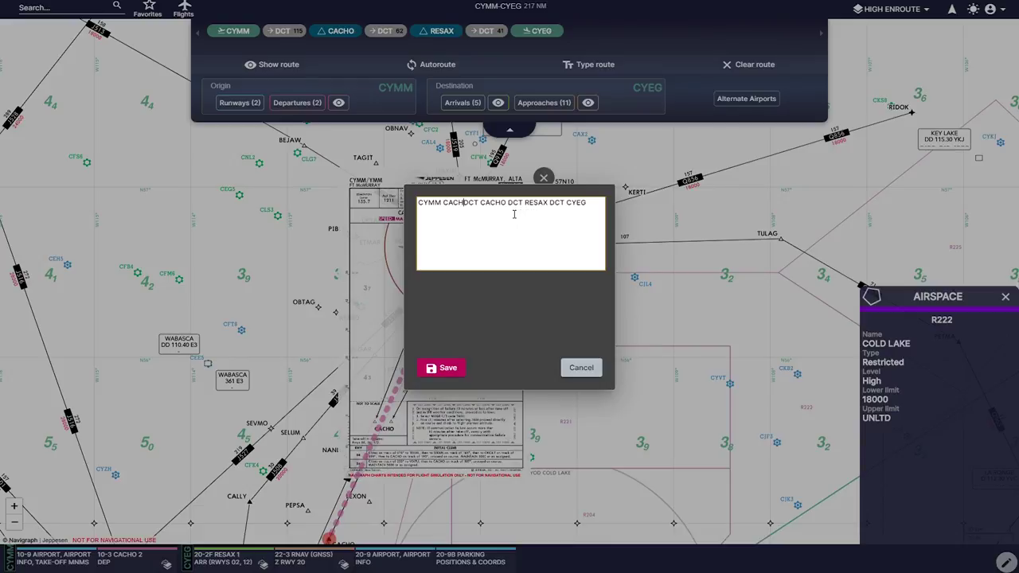
text(2)
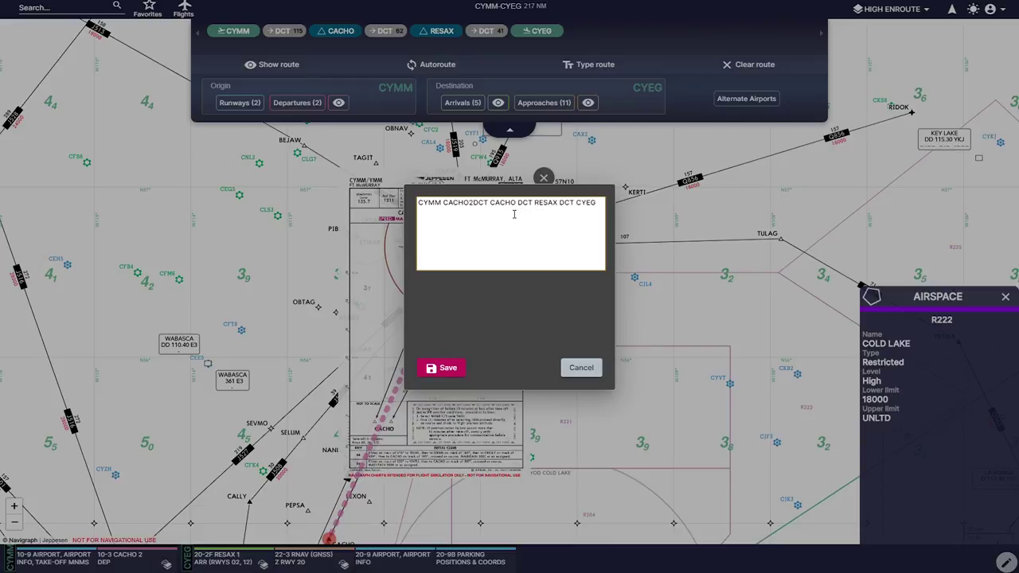
click(460, 376)
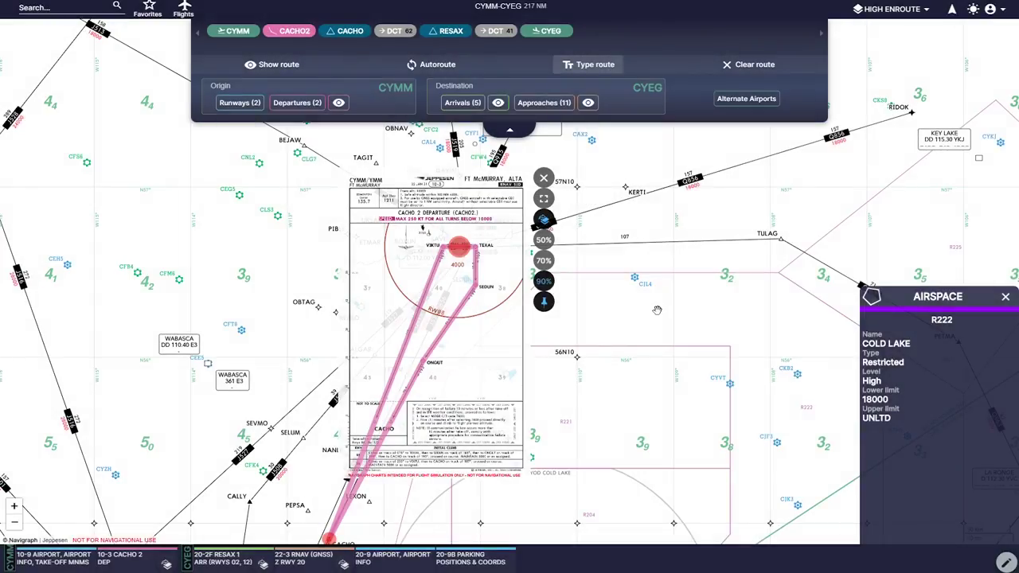
Step: Try RWY 08 as CYMM's departure runway for CACHO2, and switch it to RWY 26
scroll(659, 310, down, 2)
drag(520, 299, 354, 238)
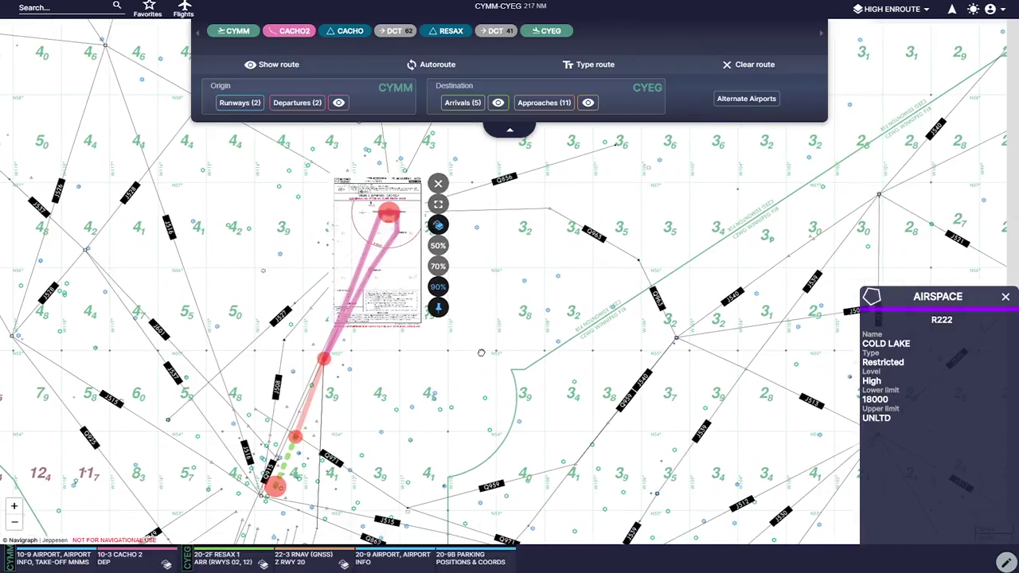
scroll(370, 251, up, 4)
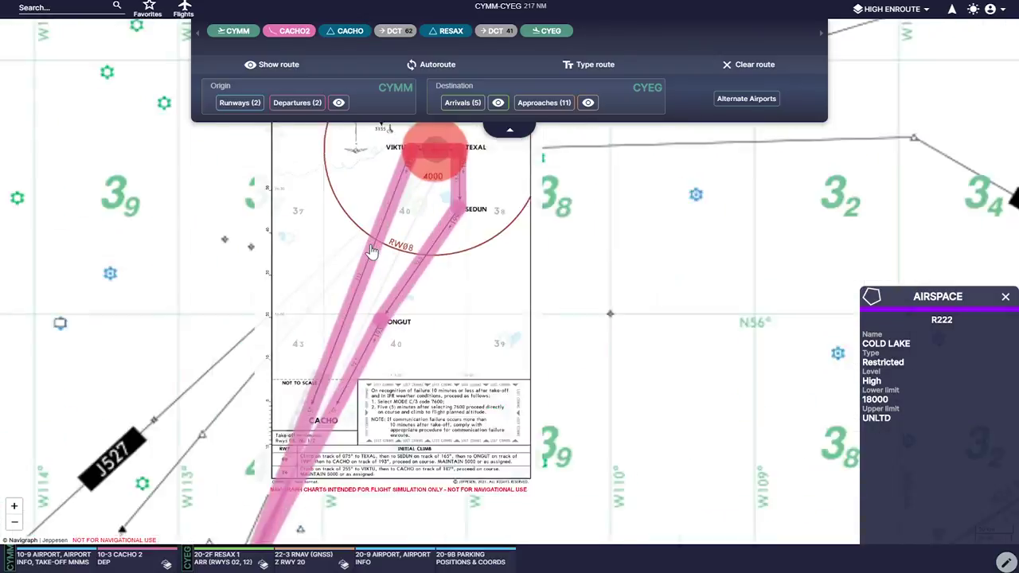
drag(526, 302, 516, 351)
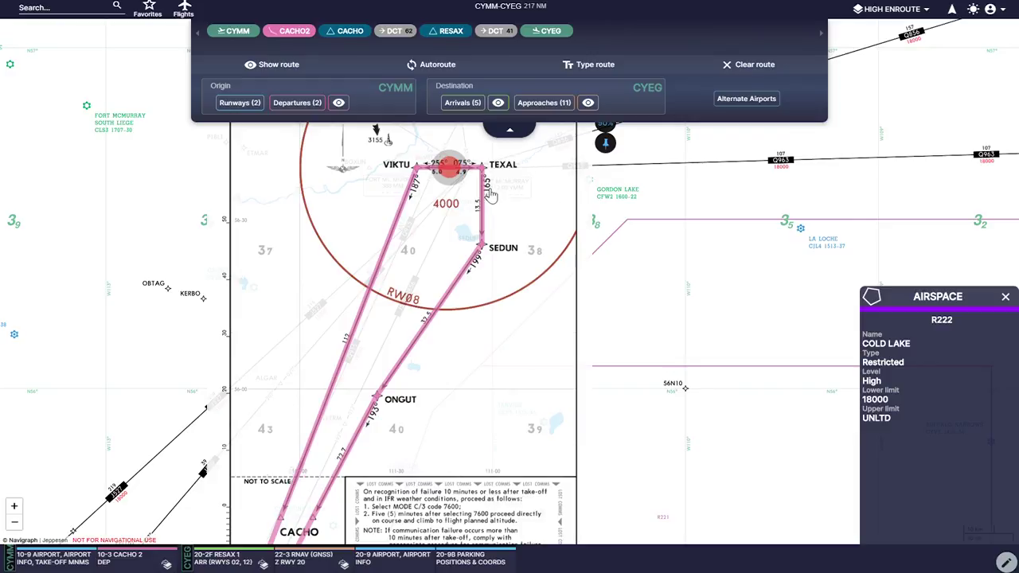
click(246, 108)
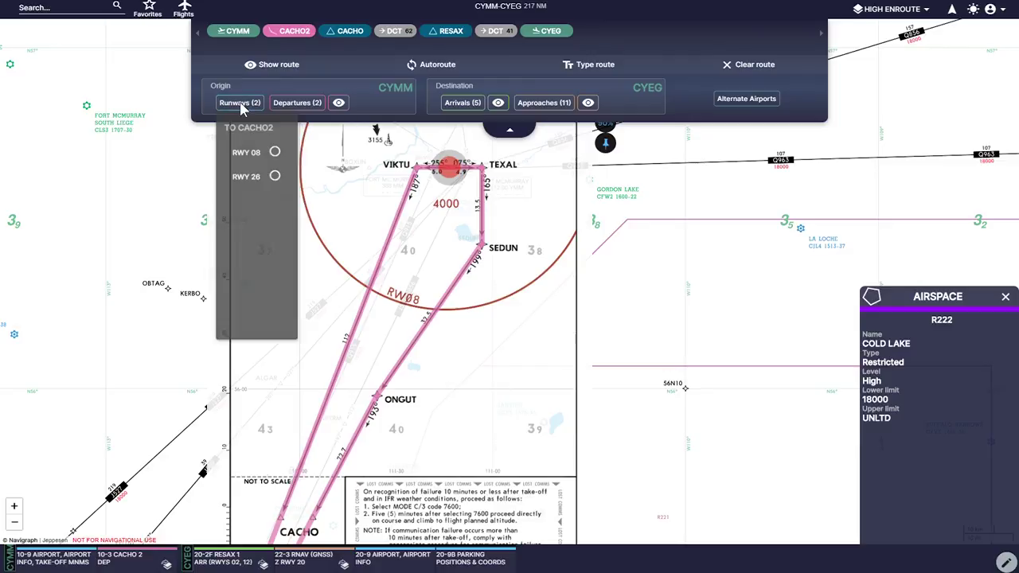
click(276, 154)
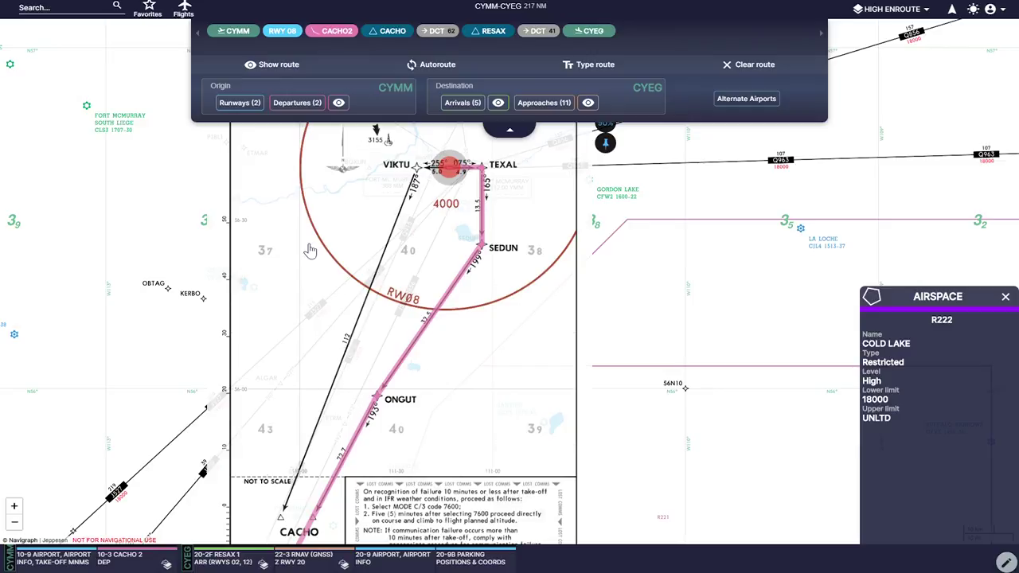
click(241, 103)
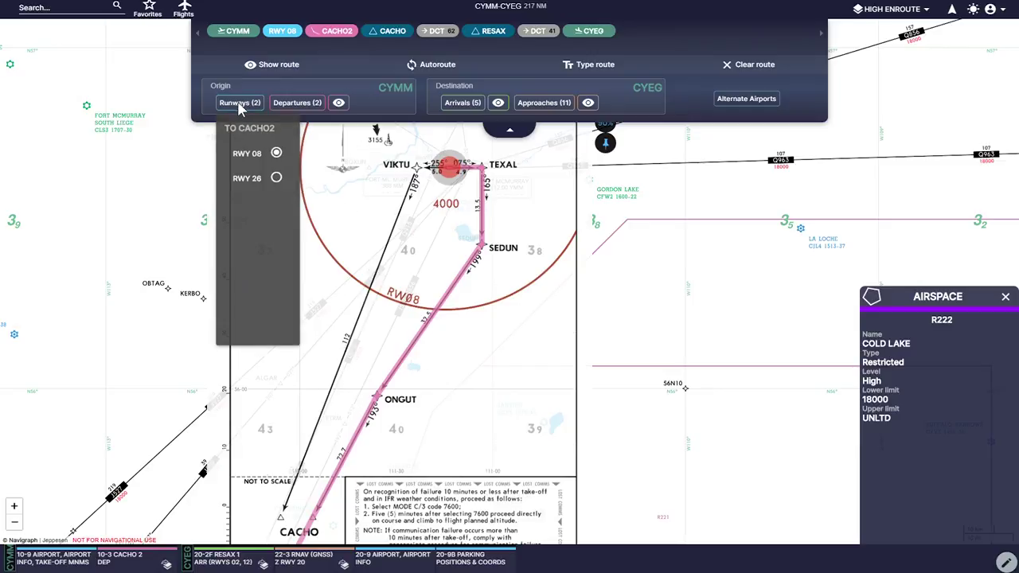
click(280, 182)
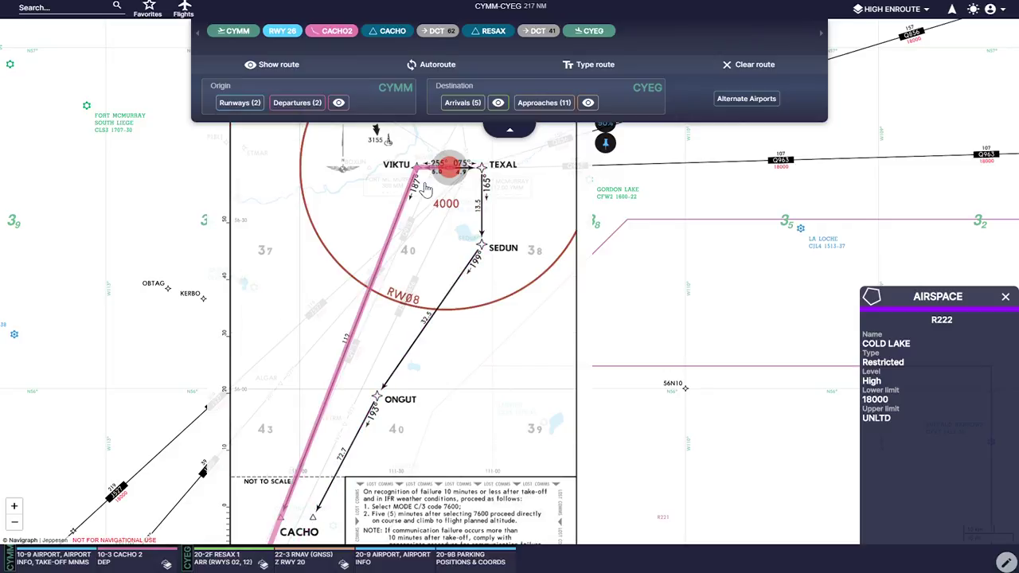
Step: Edit the typed route to replace the DCT between RESAX and CYEG with the RESAX1 arrival, and save it
scroll(468, 357, down, 5)
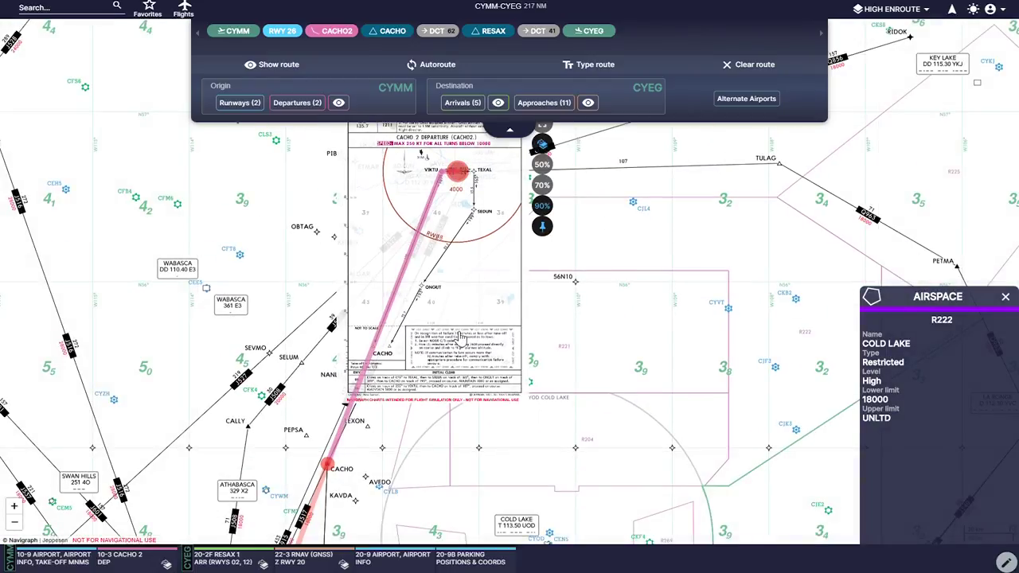
drag(462, 341, 484, 279)
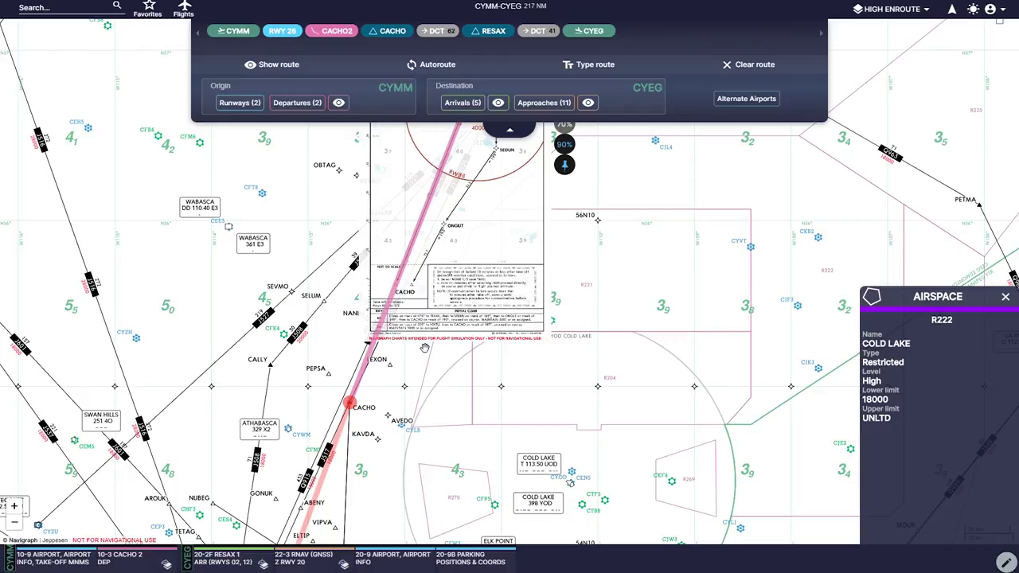
drag(429, 391, 429, 267)
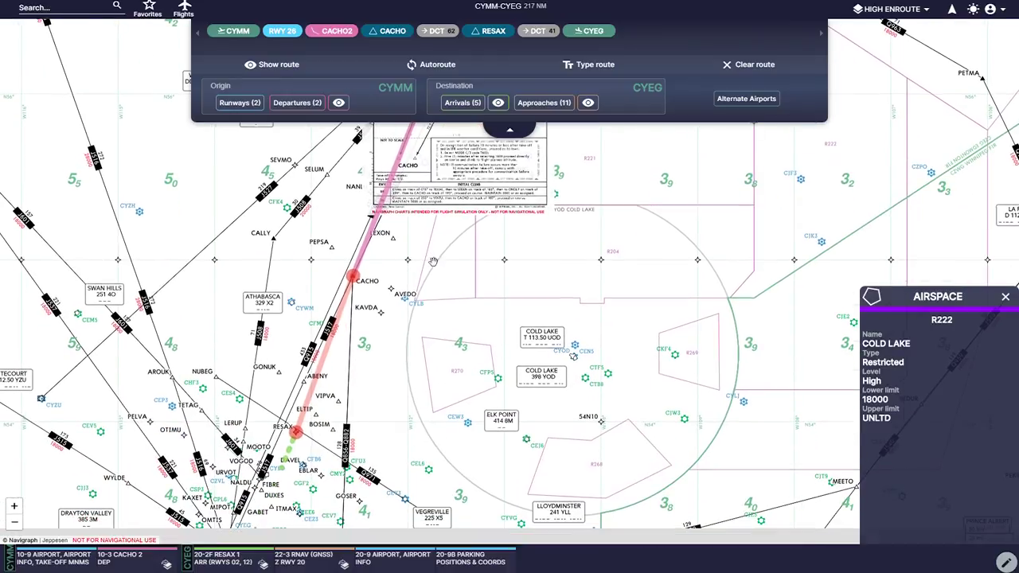
drag(301, 479, 382, 337)
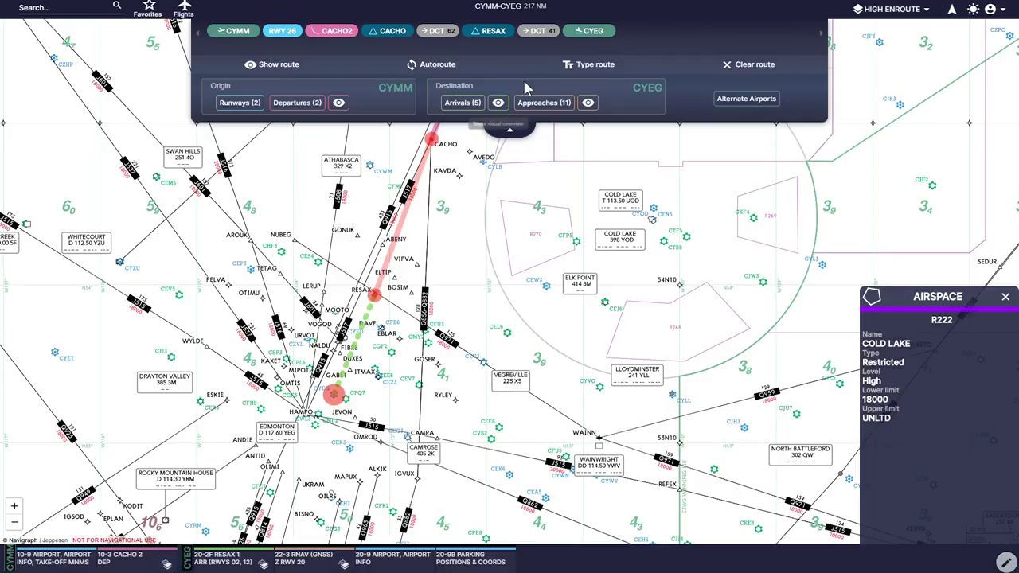
click(592, 68)
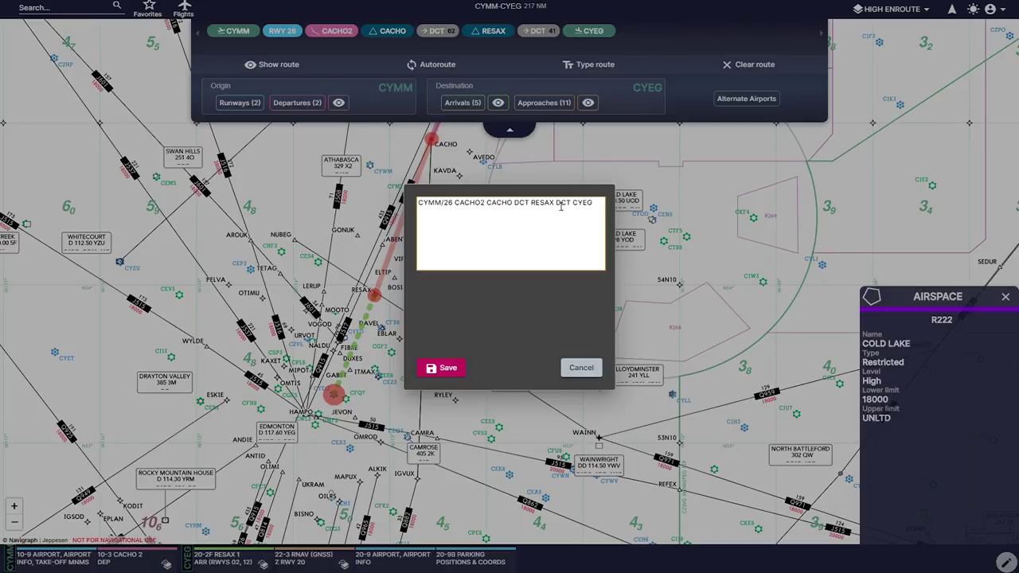
key(Delete)
key(Delete)
key(Delete)
text(RESAX1)
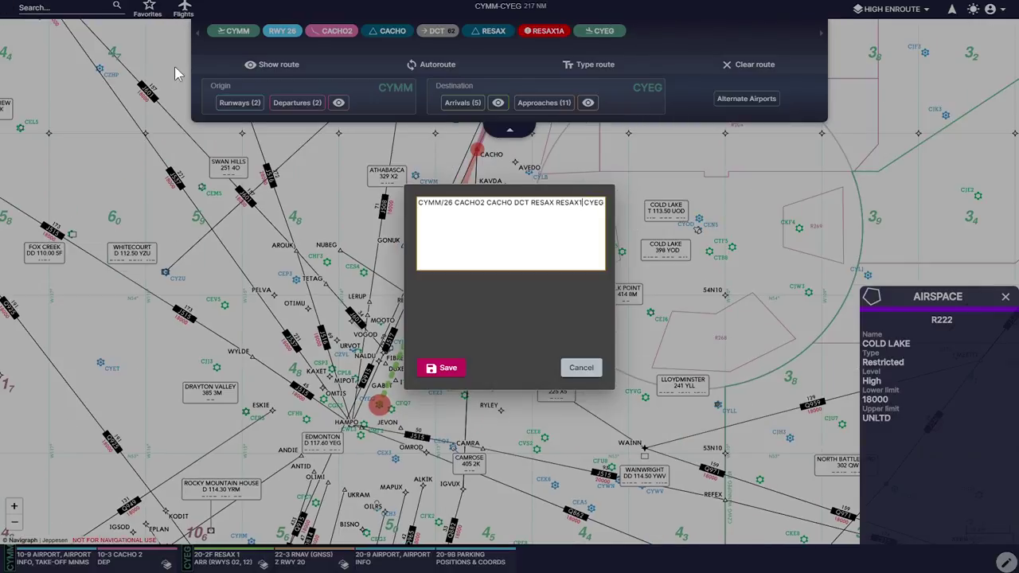
click(449, 370)
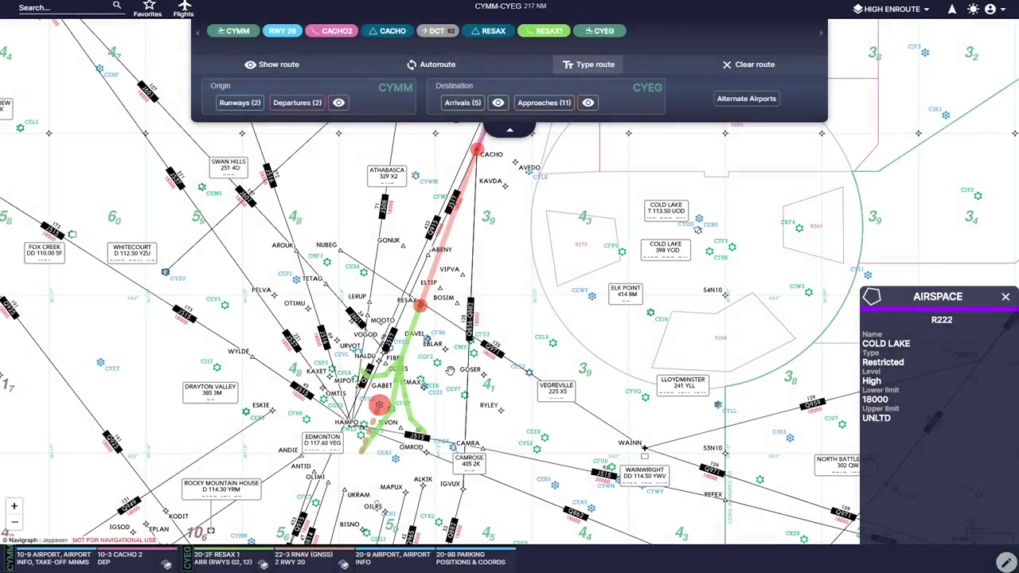
Step: Add the RNAV Y RWY 20 (GABET) approach at CYEG to the route after RESAX1
drag(493, 345, 508, 288)
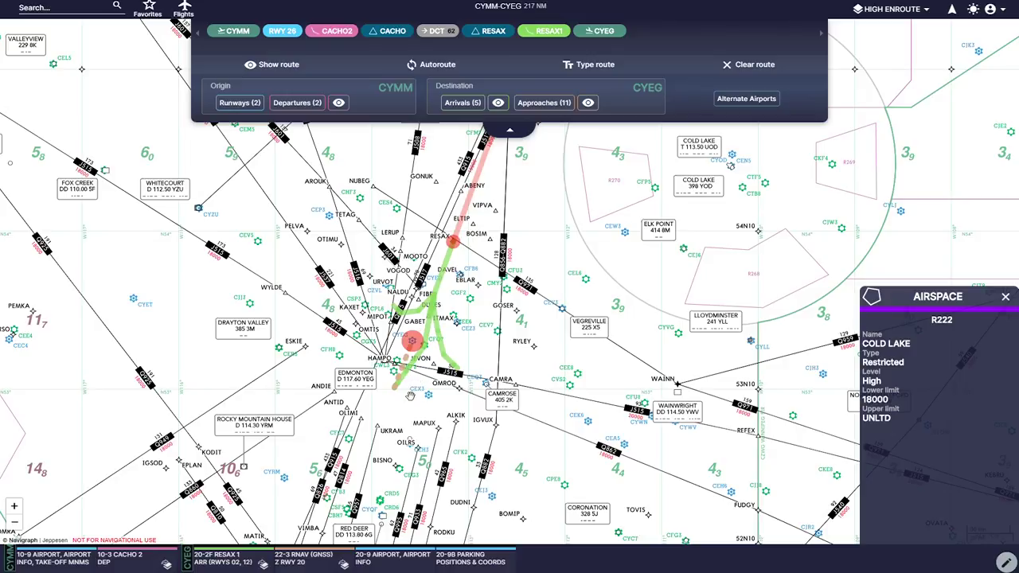
click(483, 212)
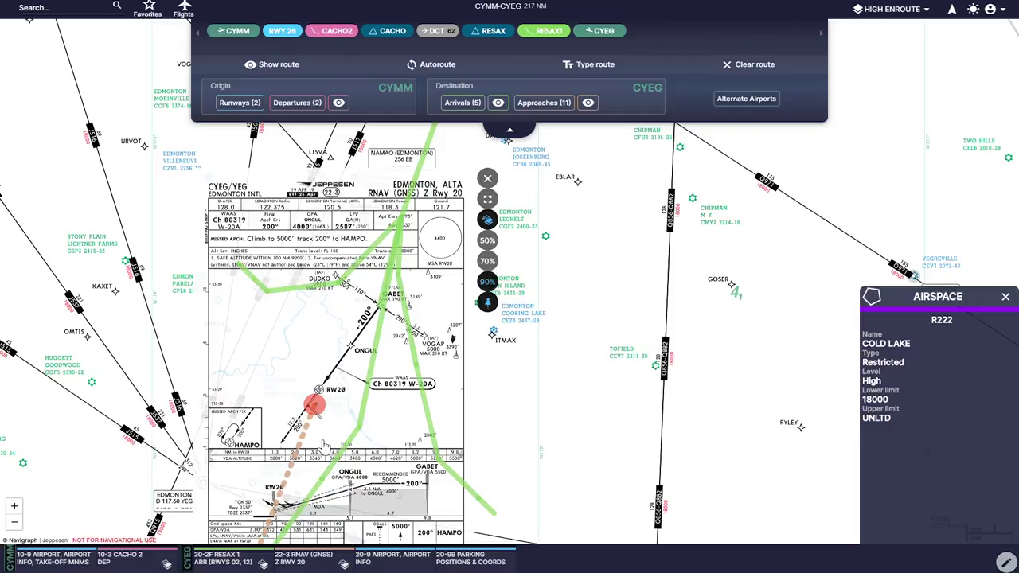
drag(539, 198, 508, 249)
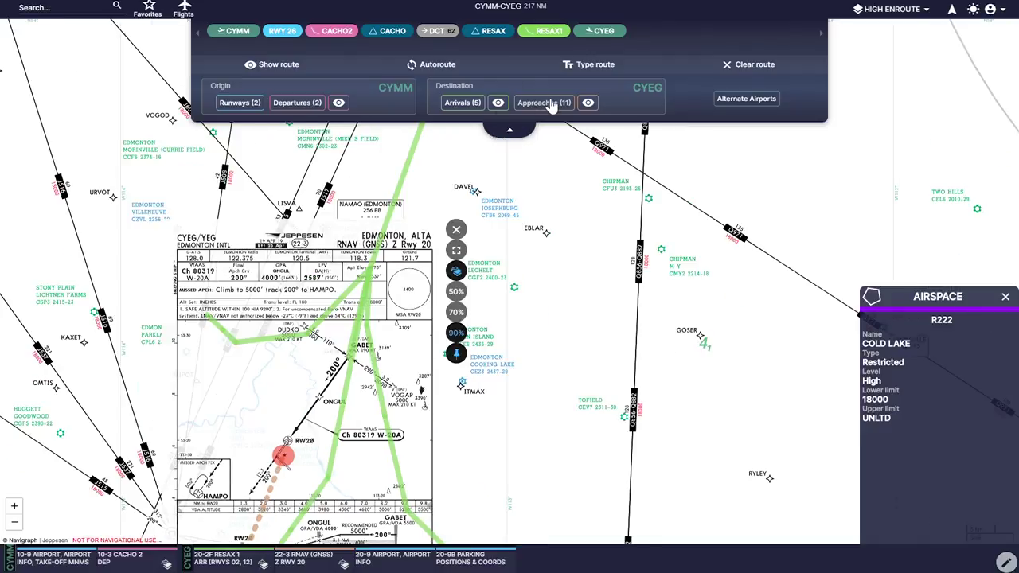
click(550, 104)
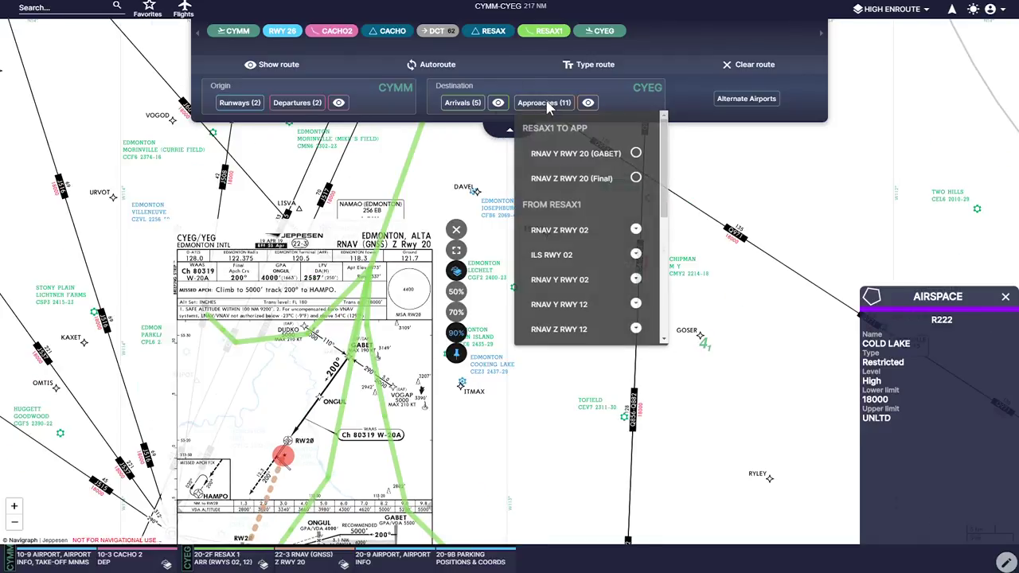
click(637, 154)
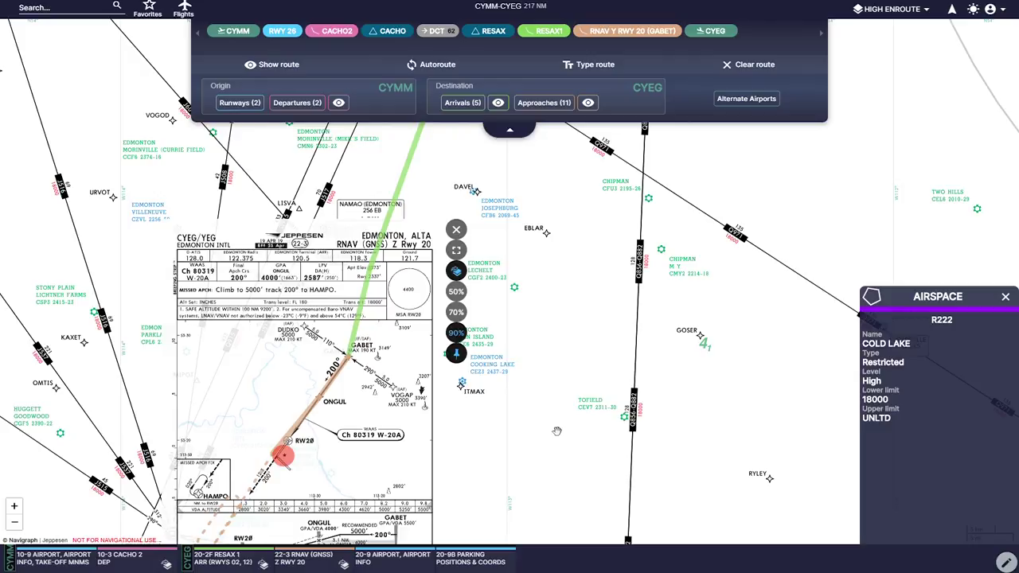
Step: Collapse the route details and view the complete route from CYMM to CYEG on the map
scroll(598, 302, down, 5)
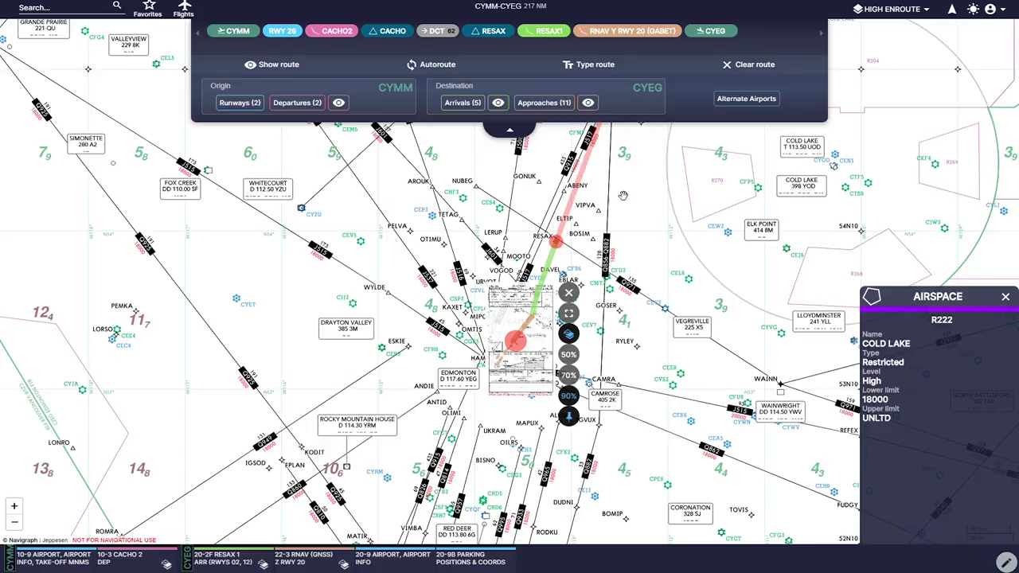
click(510, 129)
drag(746, 234, 603, 325)
scroll(604, 325, down, 3)
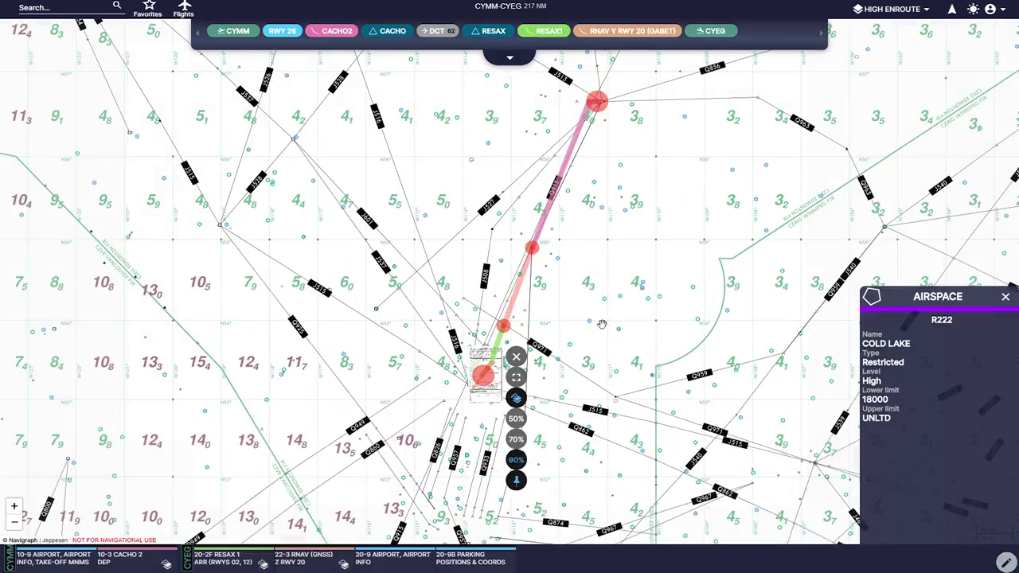
drag(619, 277, 529, 277)
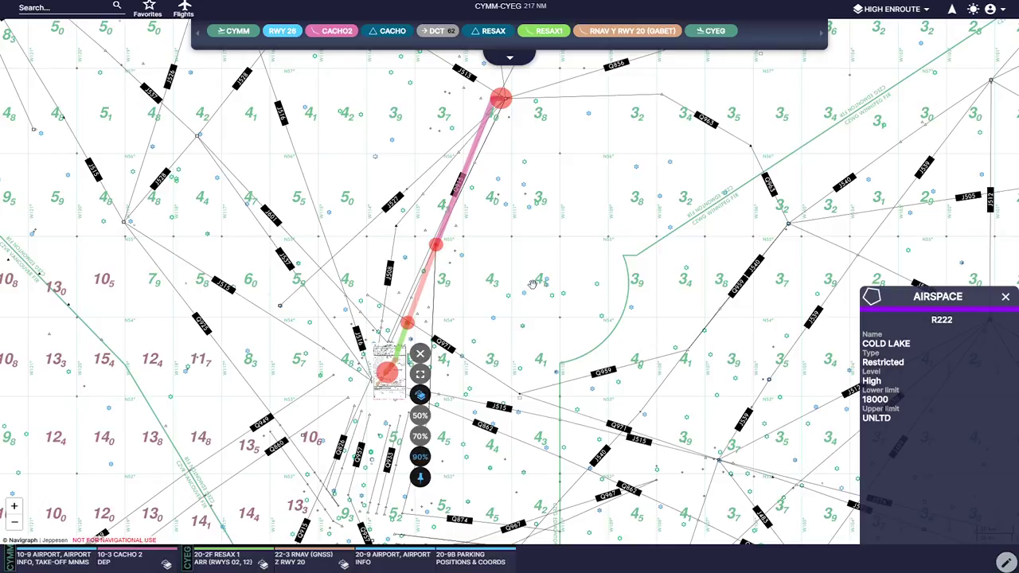
Step: Switch the base map to World Map and examine the briefing section of the RNAV (GNSS) Z Rwy 20 chart overlaid at CYEG
click(892, 9)
click(875, 89)
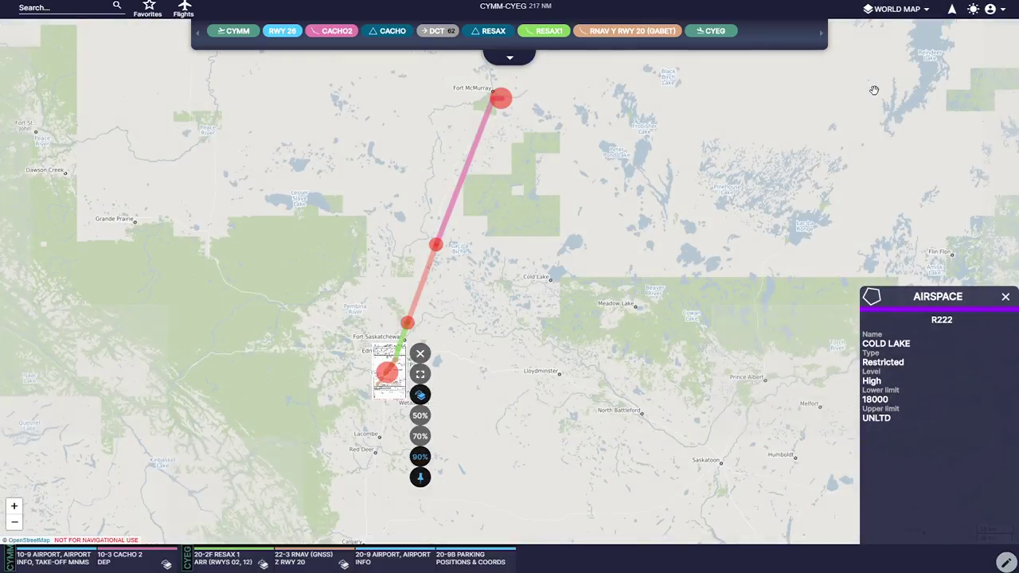
drag(540, 211, 530, 236)
scroll(505, 144, up, 3)
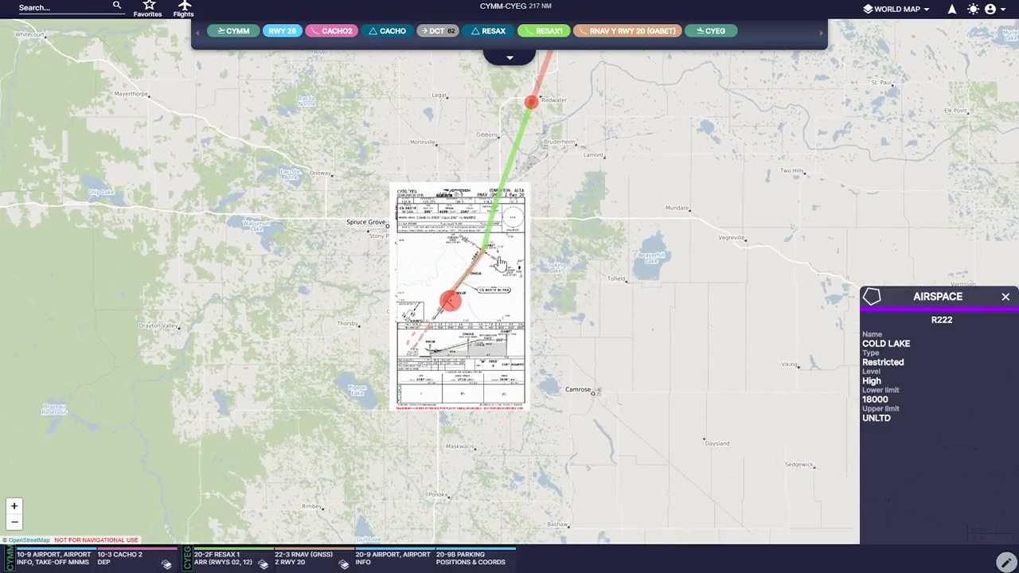
scroll(494, 256, up, 2)
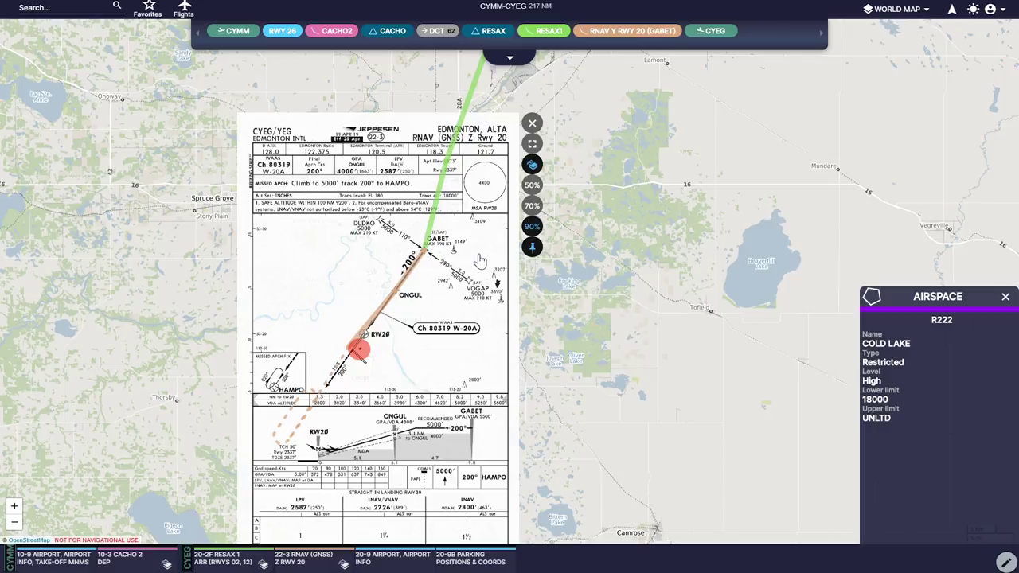
scroll(416, 331, up, 3)
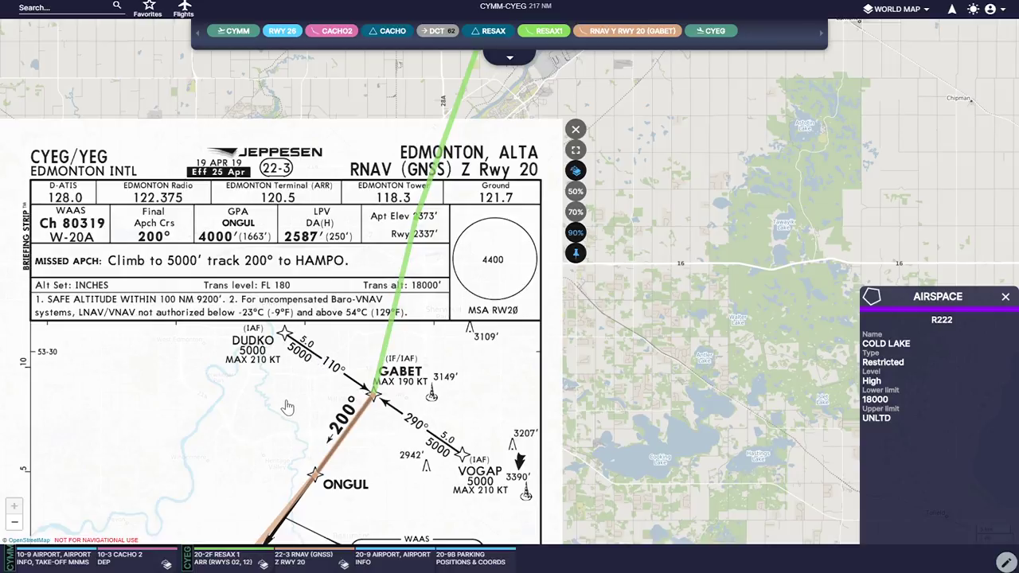
Step: Examine the missed approach track, vertical descent profile and straight-in landing minimums on the overlaid RNAV (GNSS) Z Rwy 20 chart
scroll(288, 407, down, 5)
drag(326, 407, 381, 166)
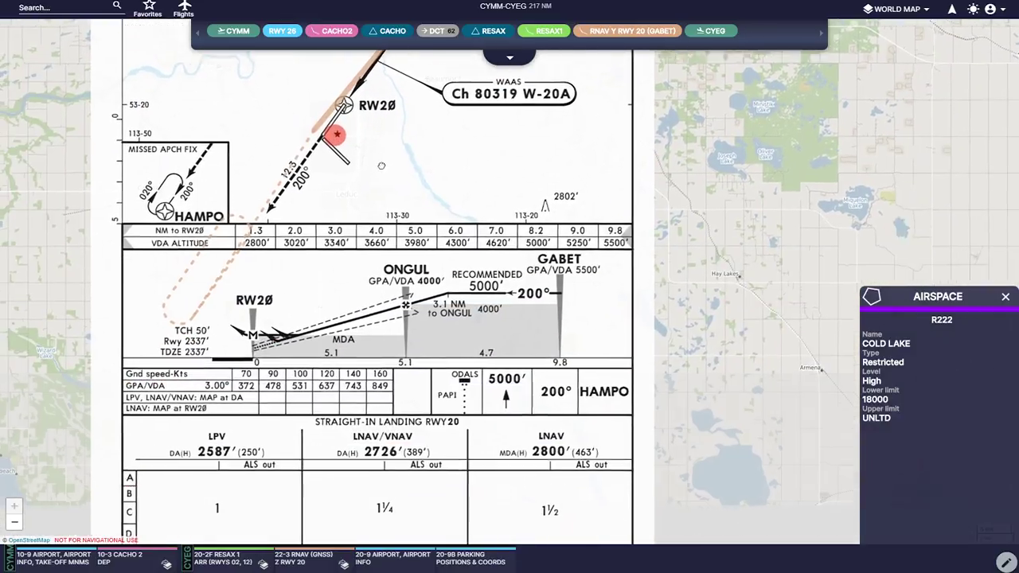
drag(346, 423, 331, 288)
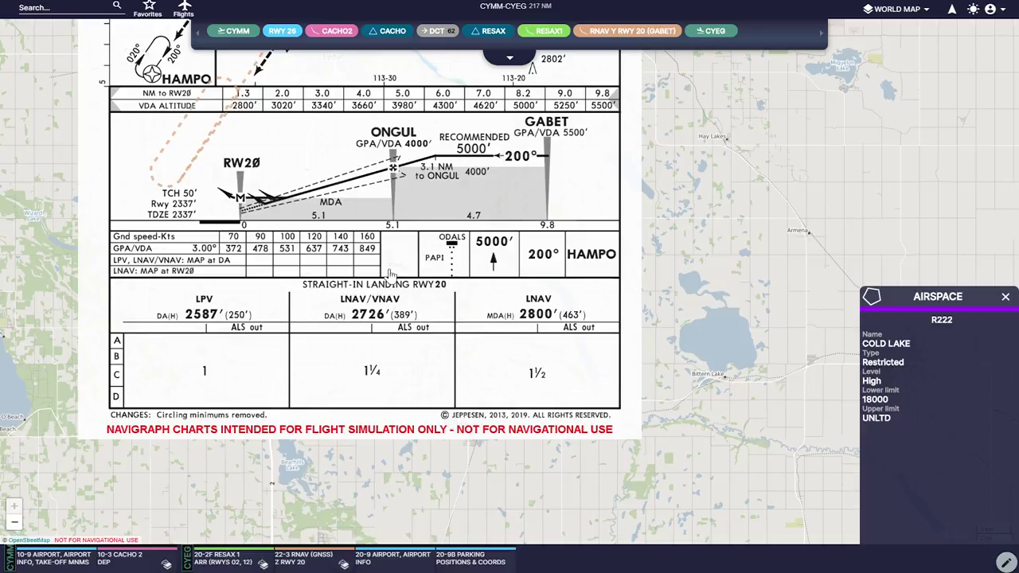
drag(390, 239, 345, 383)
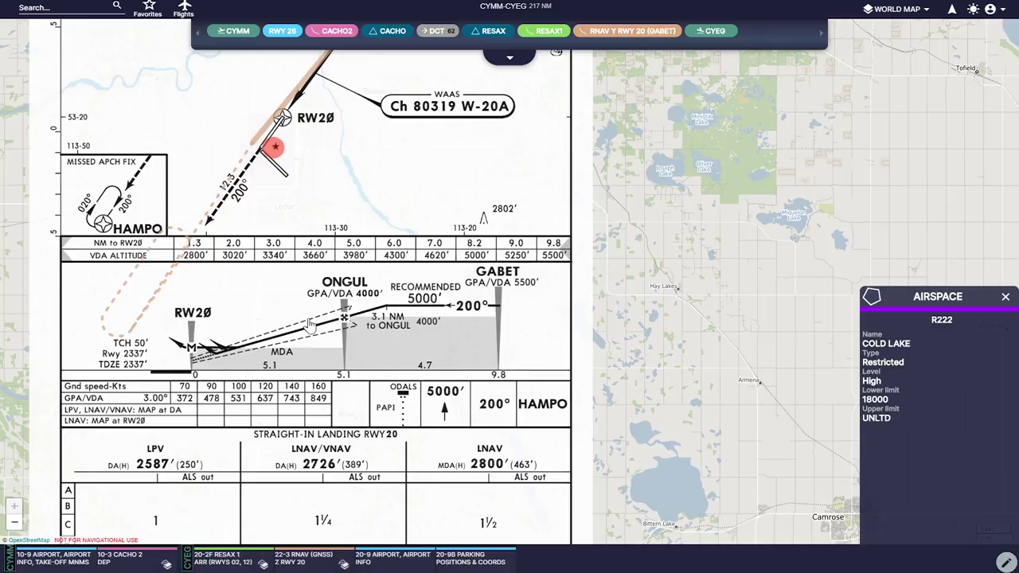
drag(364, 461, 334, 398)
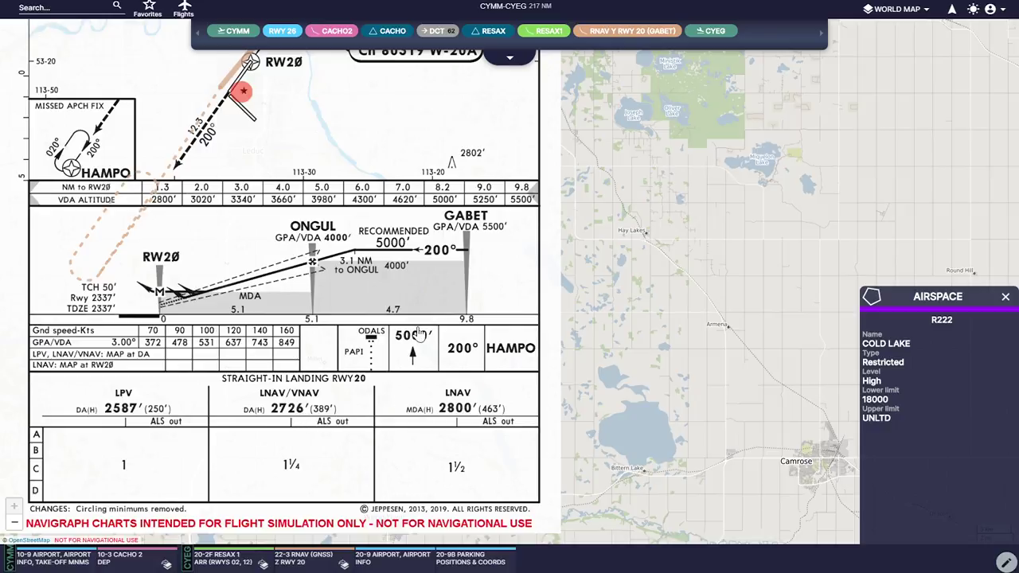
scroll(434, 338, down, 5)
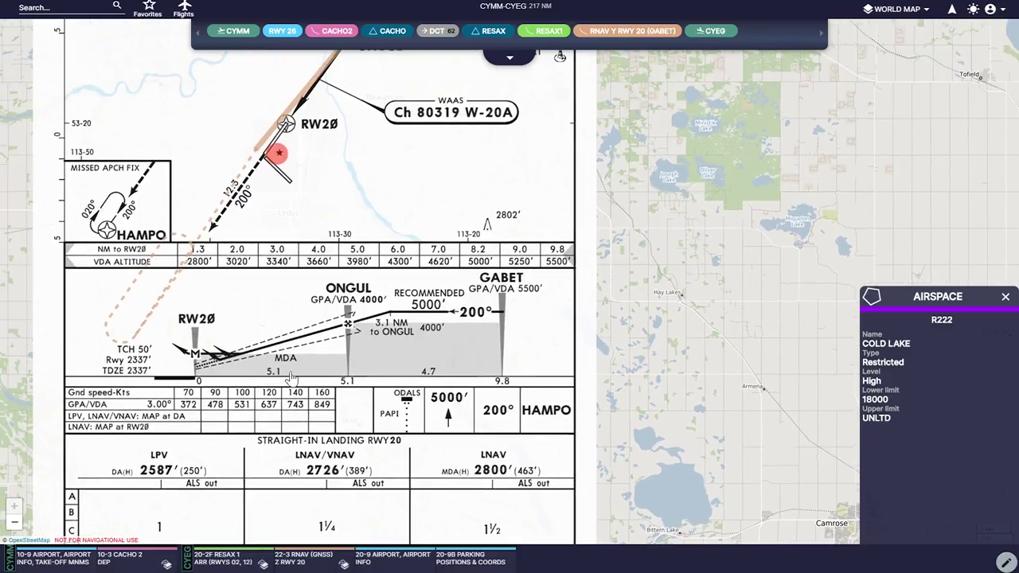